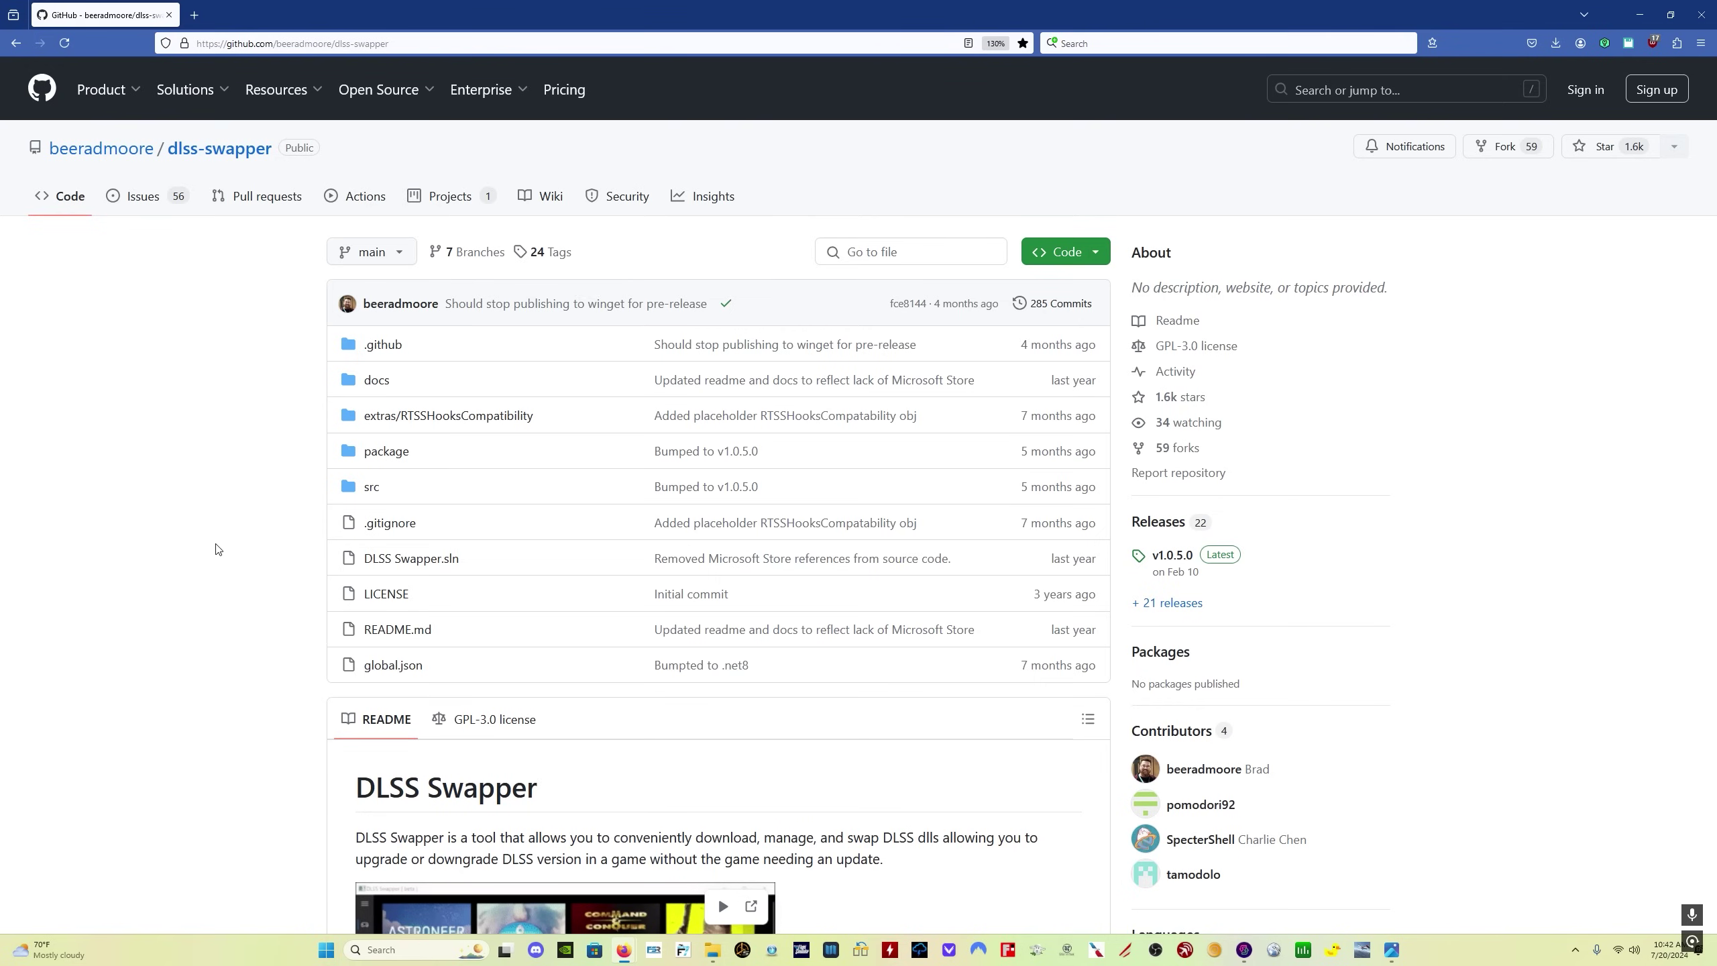
Open the v1.0.5.0 release, pick the installer.exe asset, and cancel the save dialog
{"action": "left_click", "coordinate": [1172, 558]}
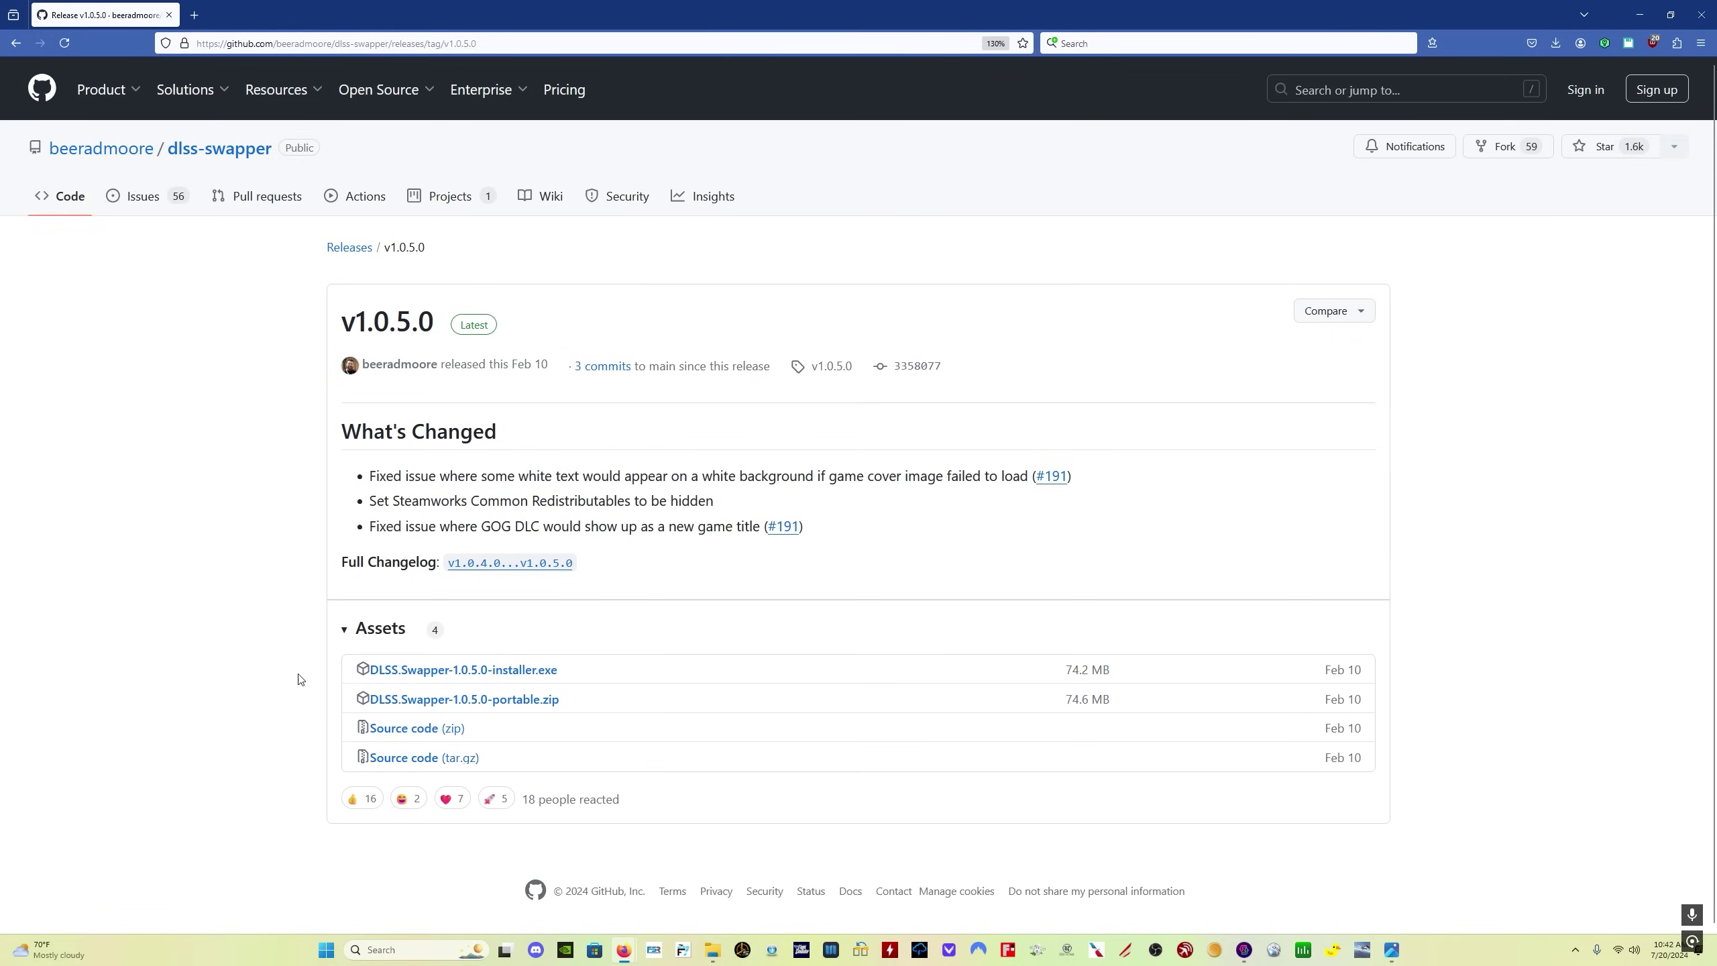
{"action": "left_click", "coordinate": [473, 670]}
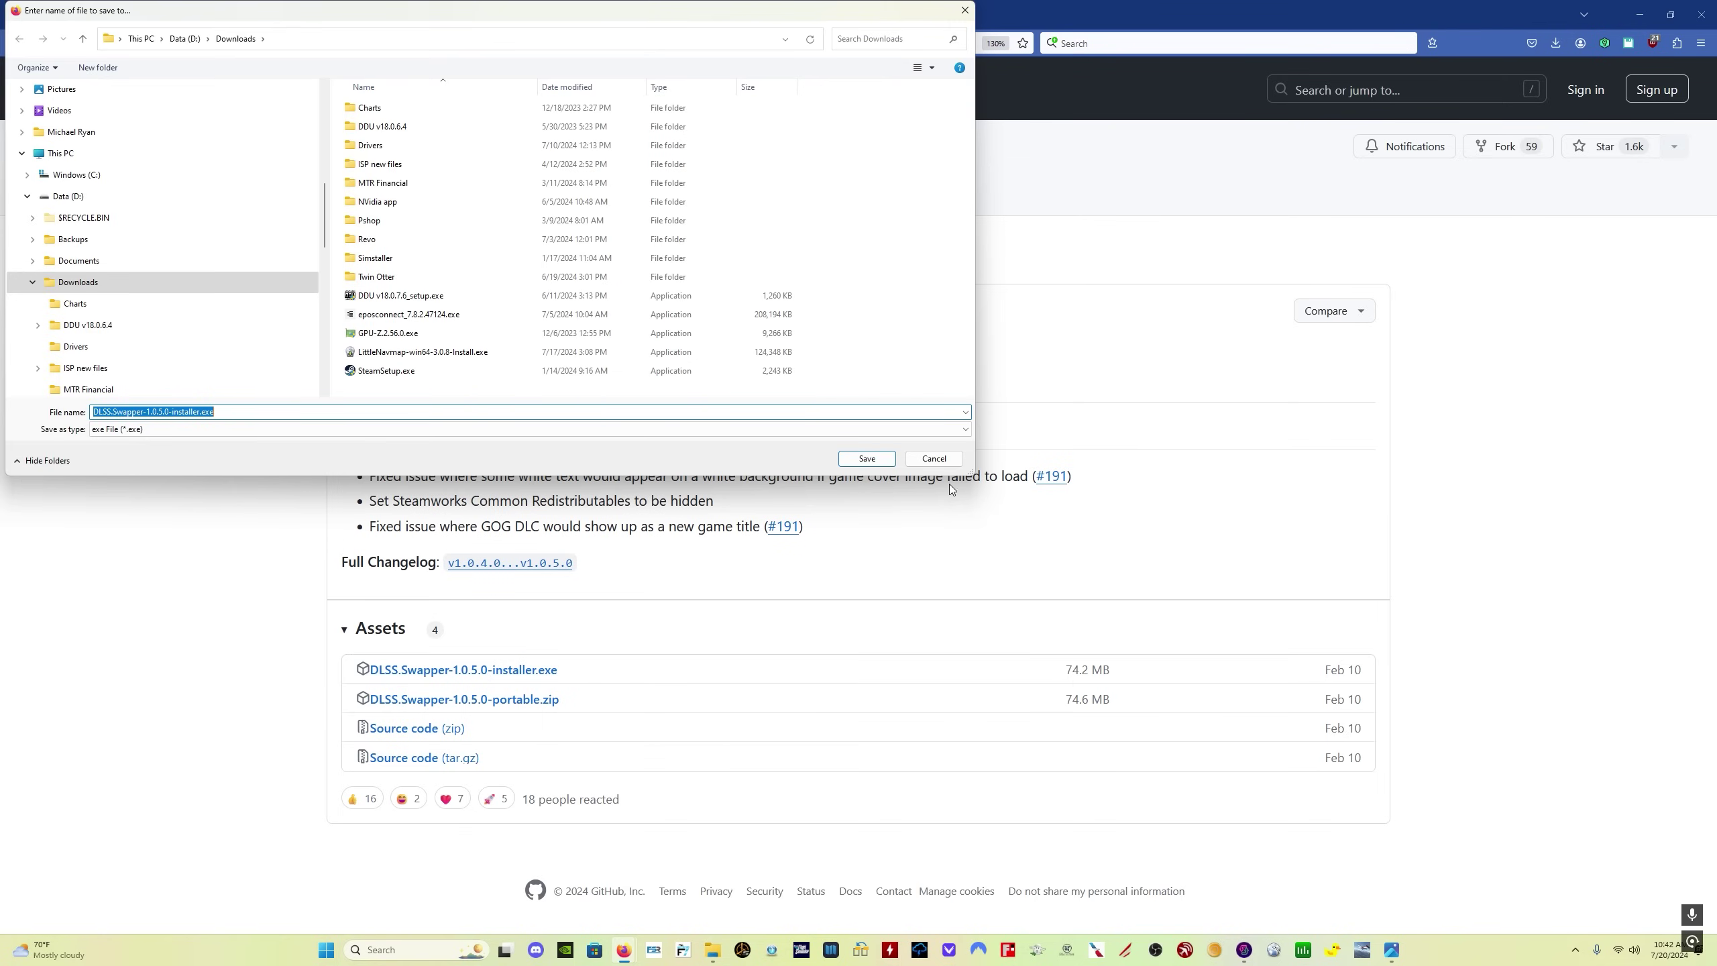
{"action": "left_click", "coordinate": [932, 460]}
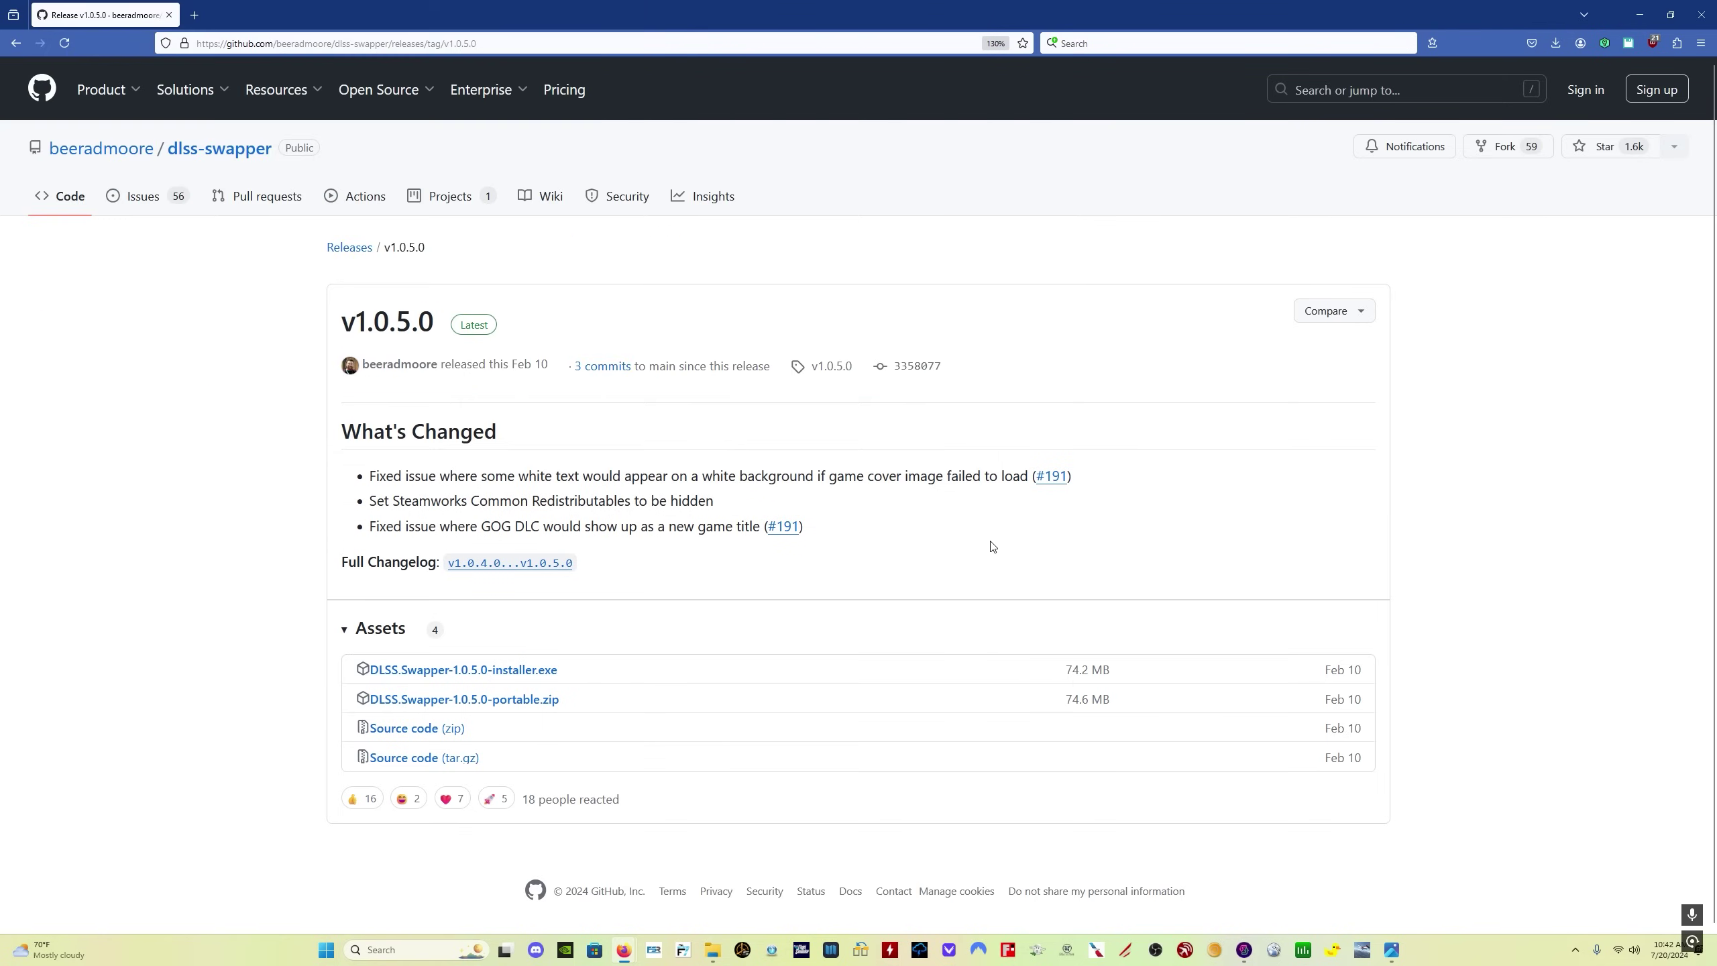
Launch DLSS.Swapper-1.0.5.0-installer.exe from D:\MSFS\Tech\DLSS Swapper and continue past the setup welcome page
{"action": "key", "text": "alt+Tab"}
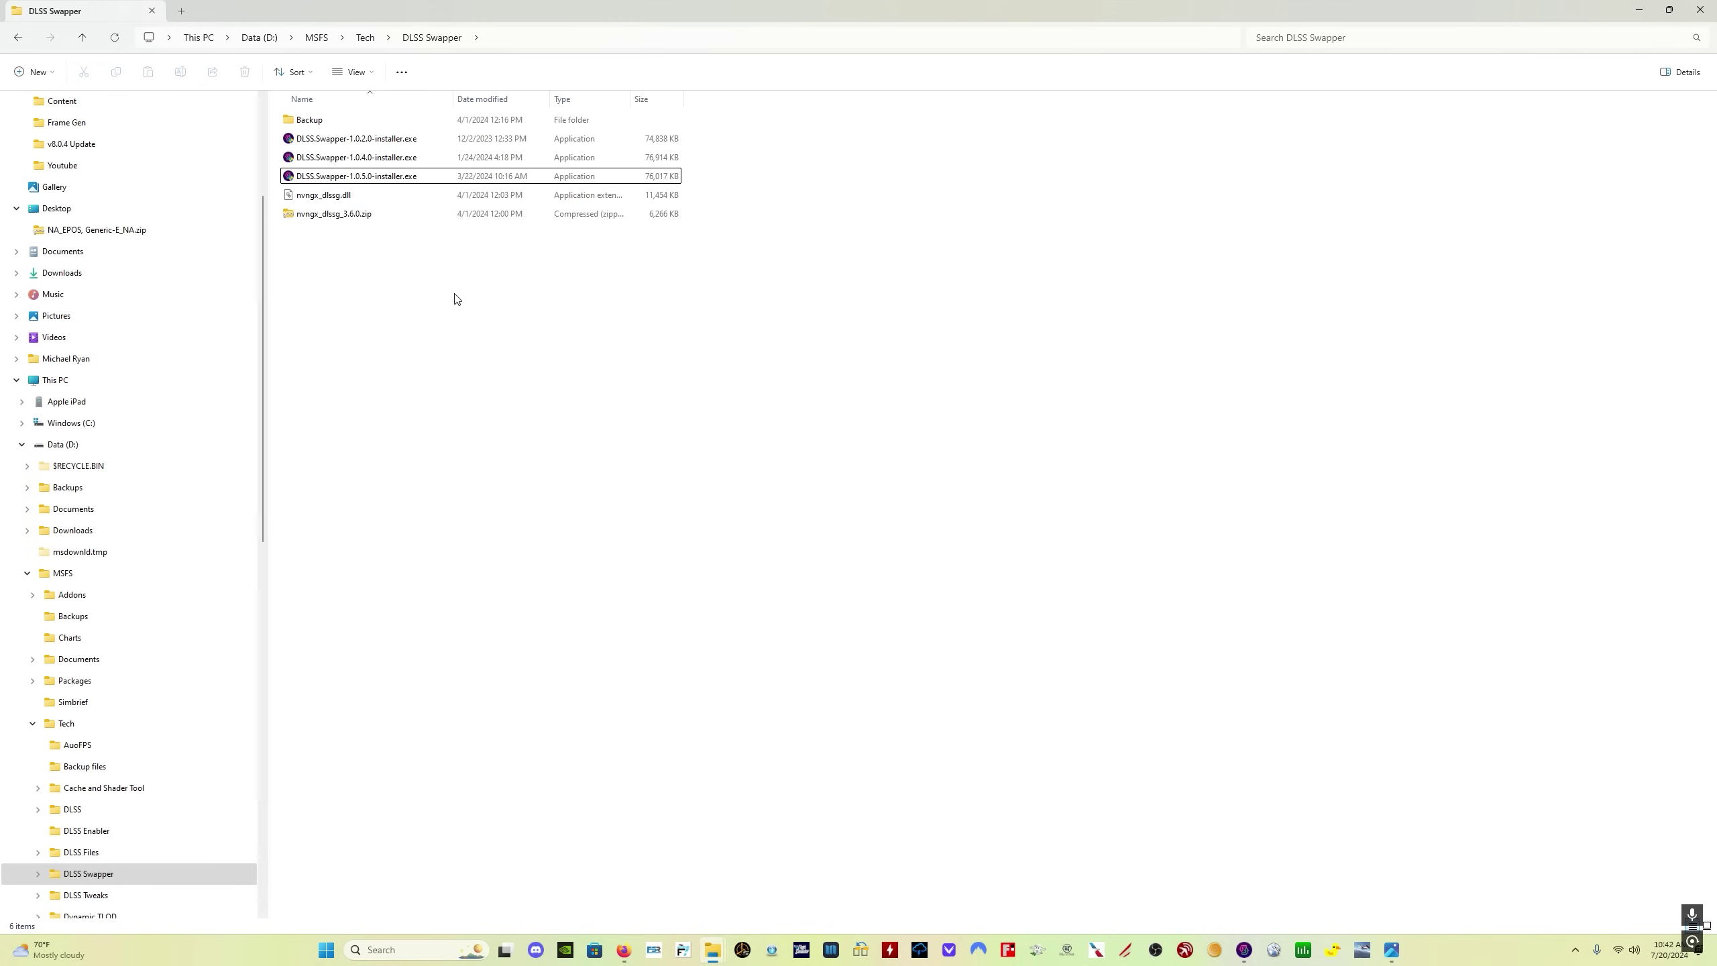
{"action": "double_click", "coordinate": [425, 175]}
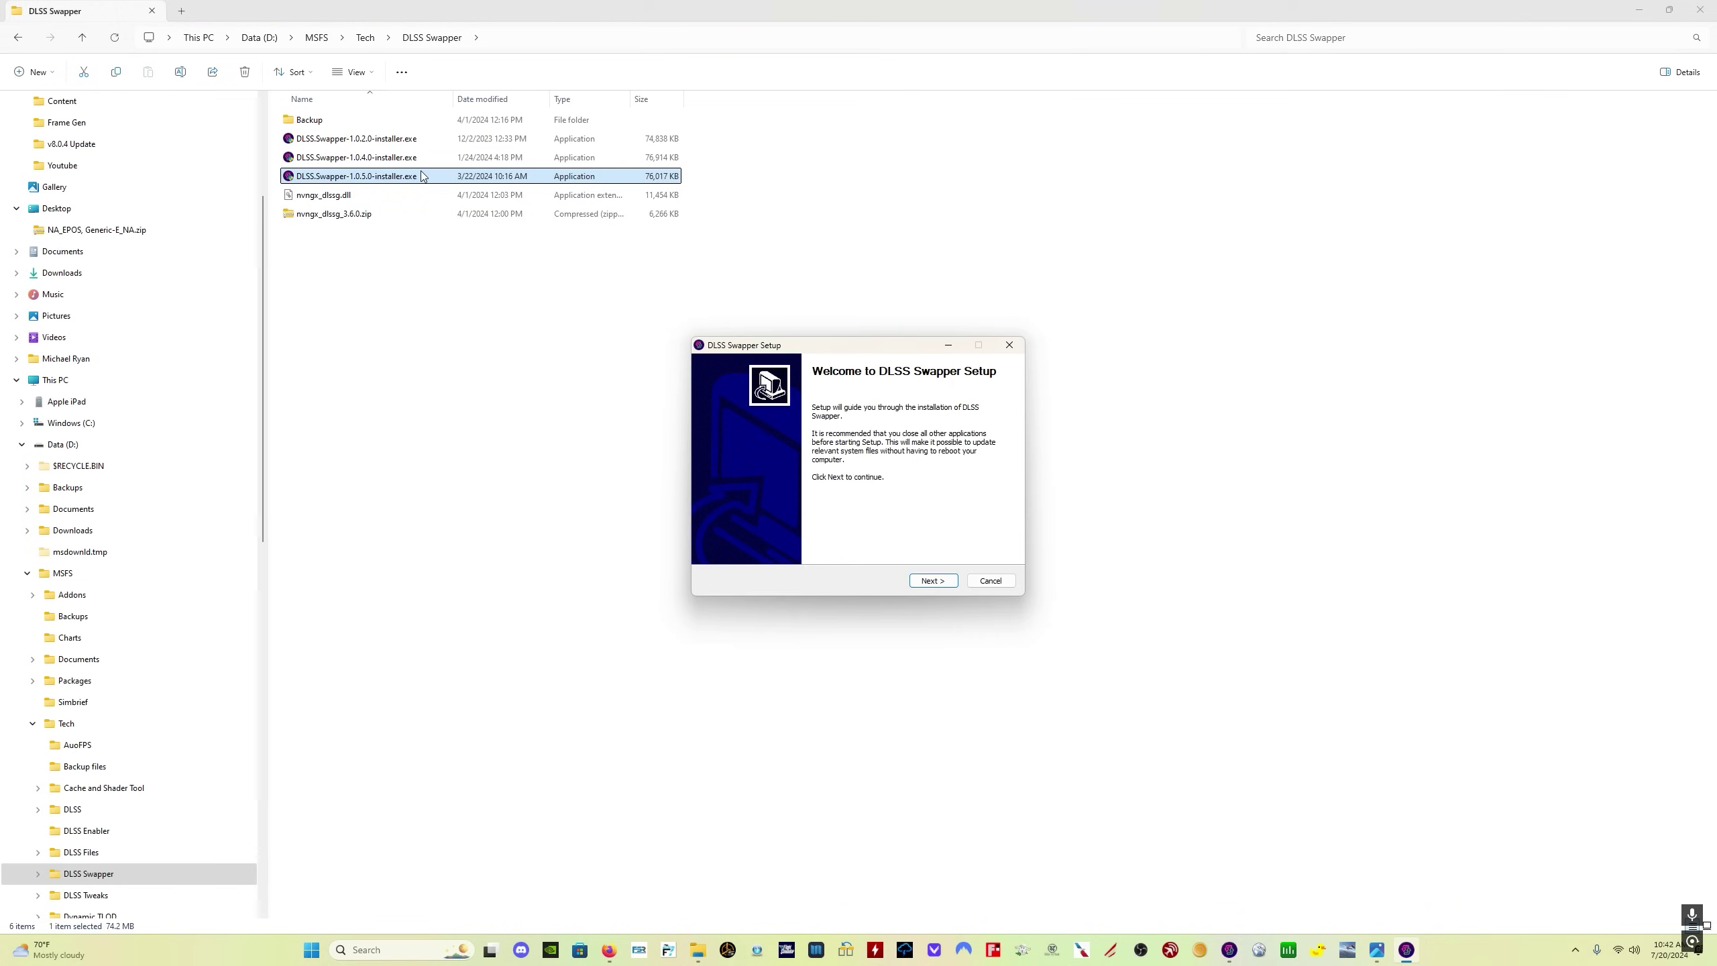
{"action": "left_click", "coordinate": [933, 580]}
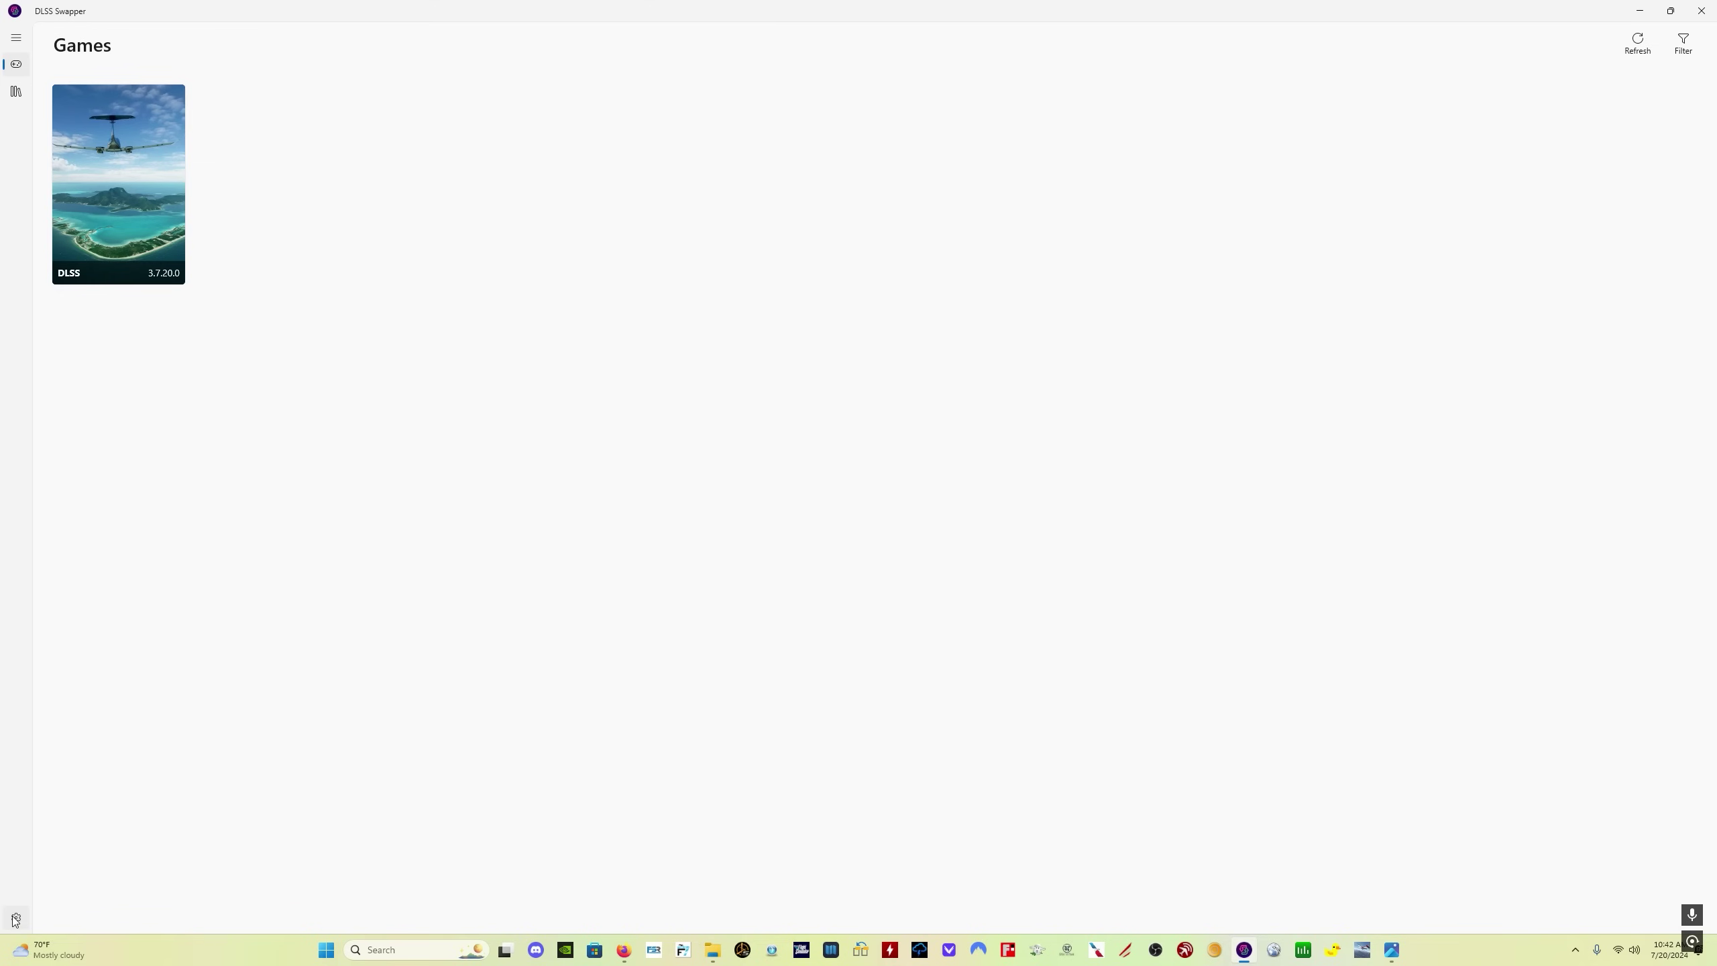
Open DLSS Swapper's Settings from the gear icon to reach the DLSS version Library
{"action": "left_click", "coordinate": [16, 919]}
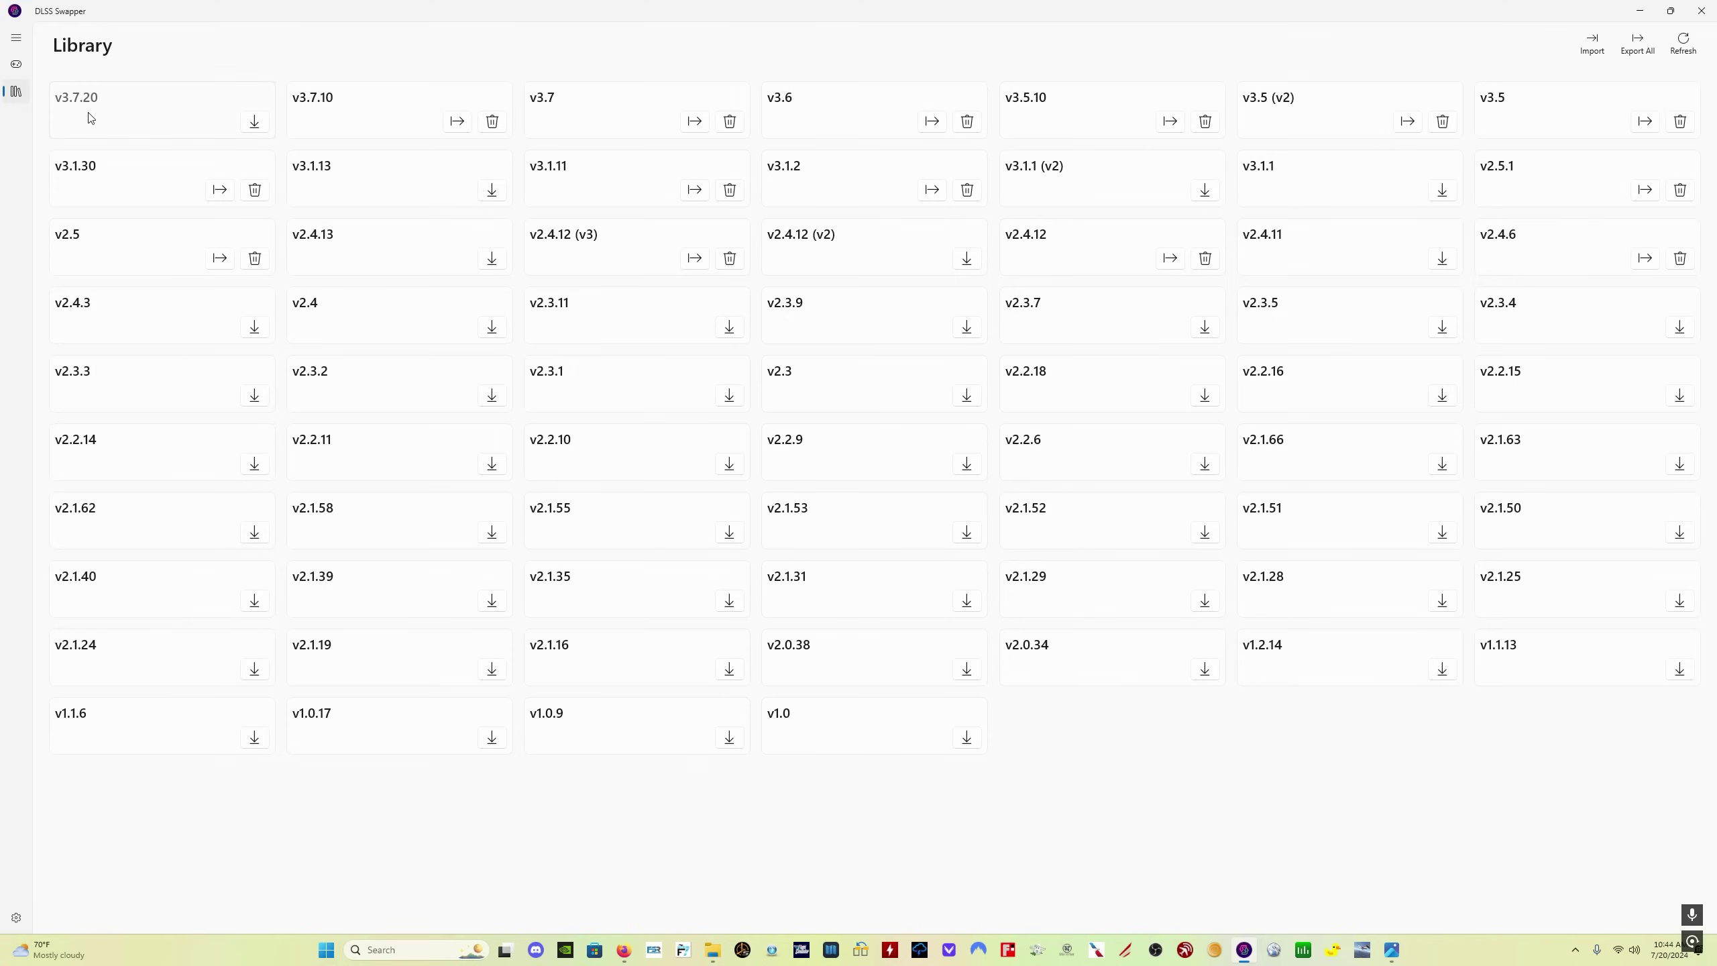
Download DLSS v3.7.20 and swap Microsoft Flight Simulator's DLSS to 3.7.20.0
{"action": "left_click", "coordinate": [256, 126]}
{"action": "left_click", "coordinate": [17, 66]}
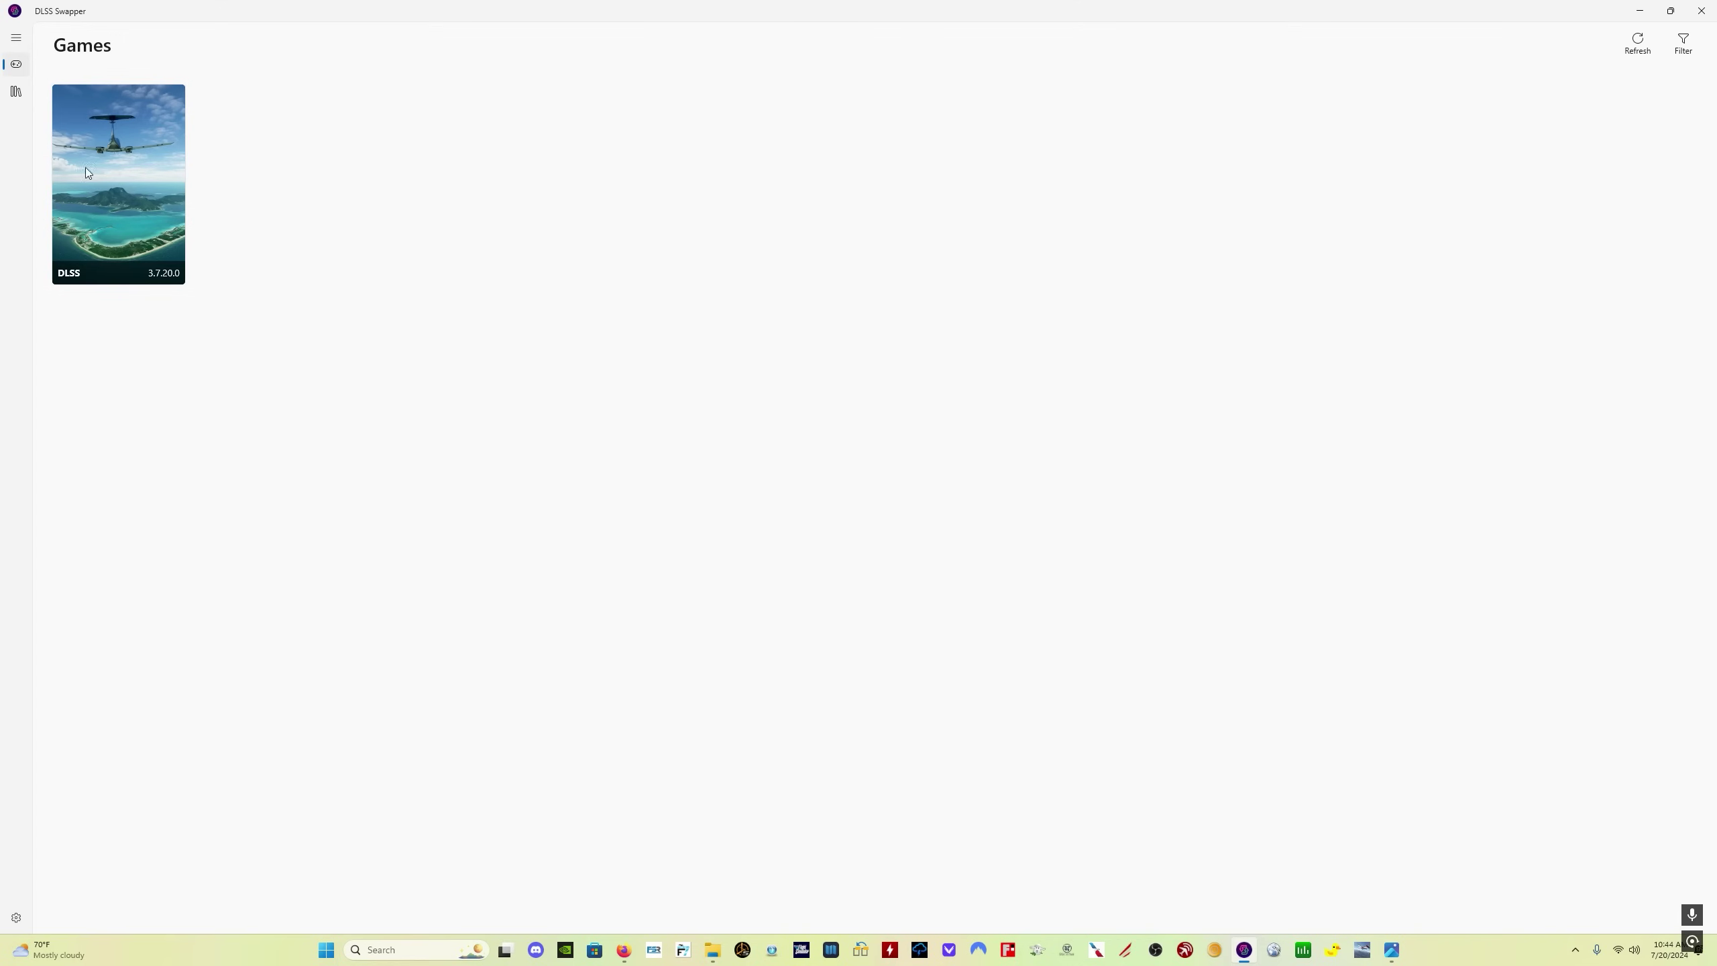
{"action": "left_click", "coordinate": [134, 175]}
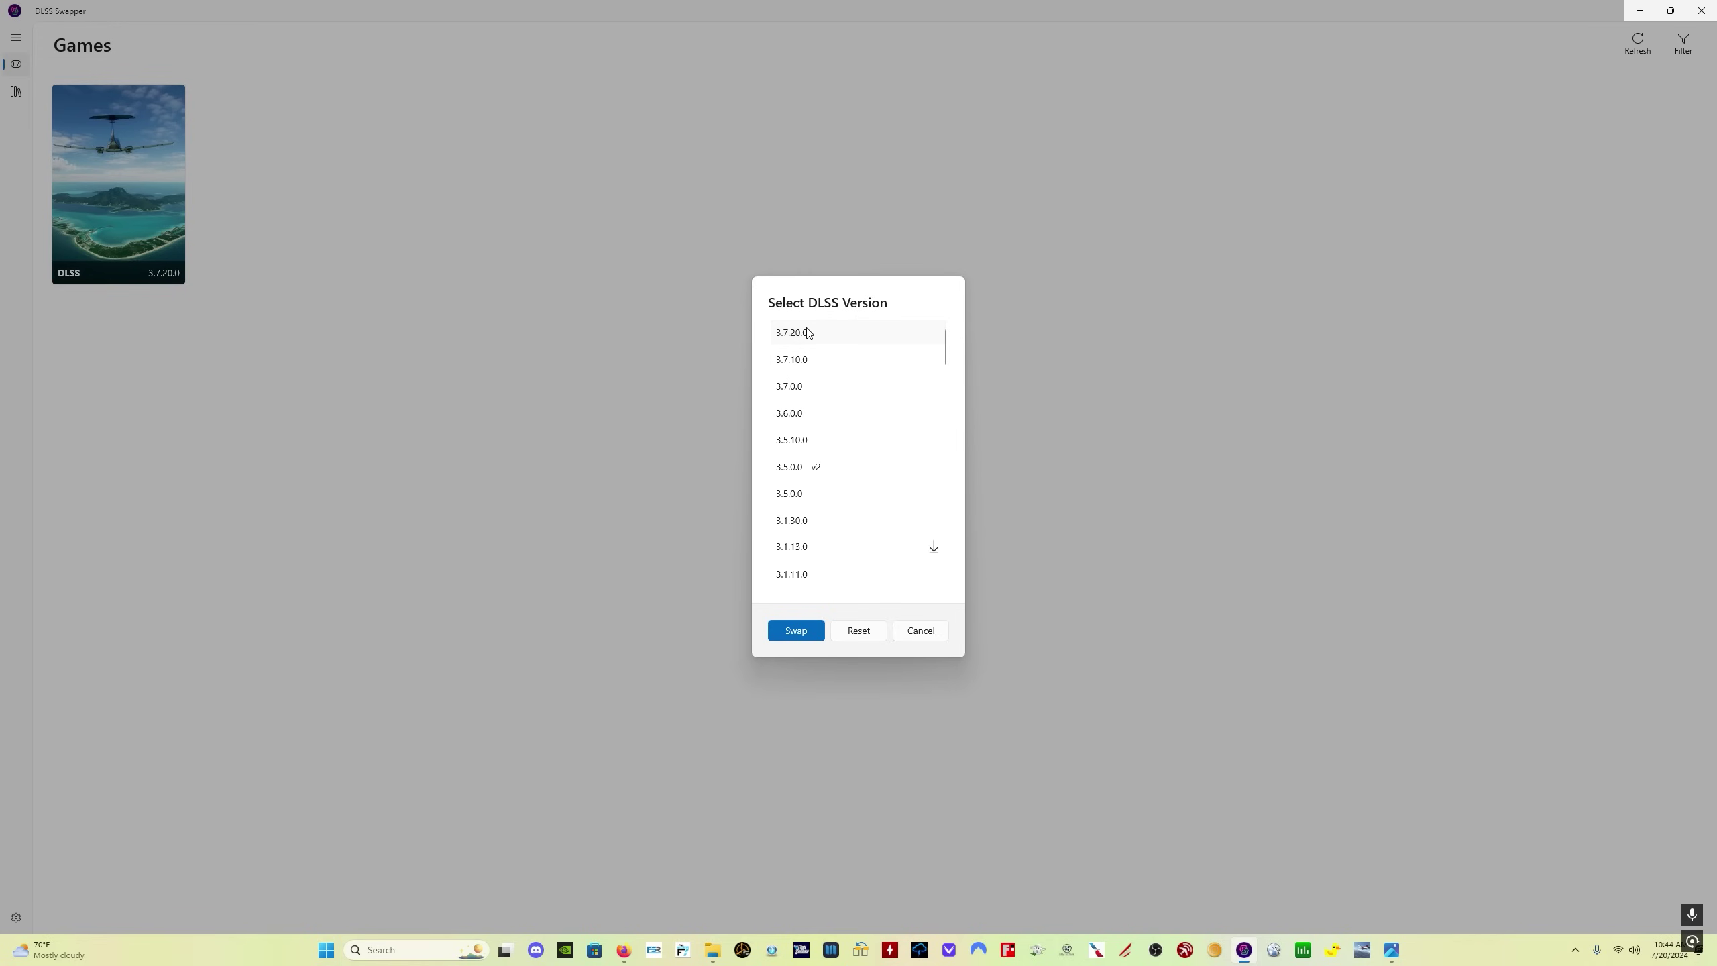
{"action": "left_click", "coordinate": [797, 629]}
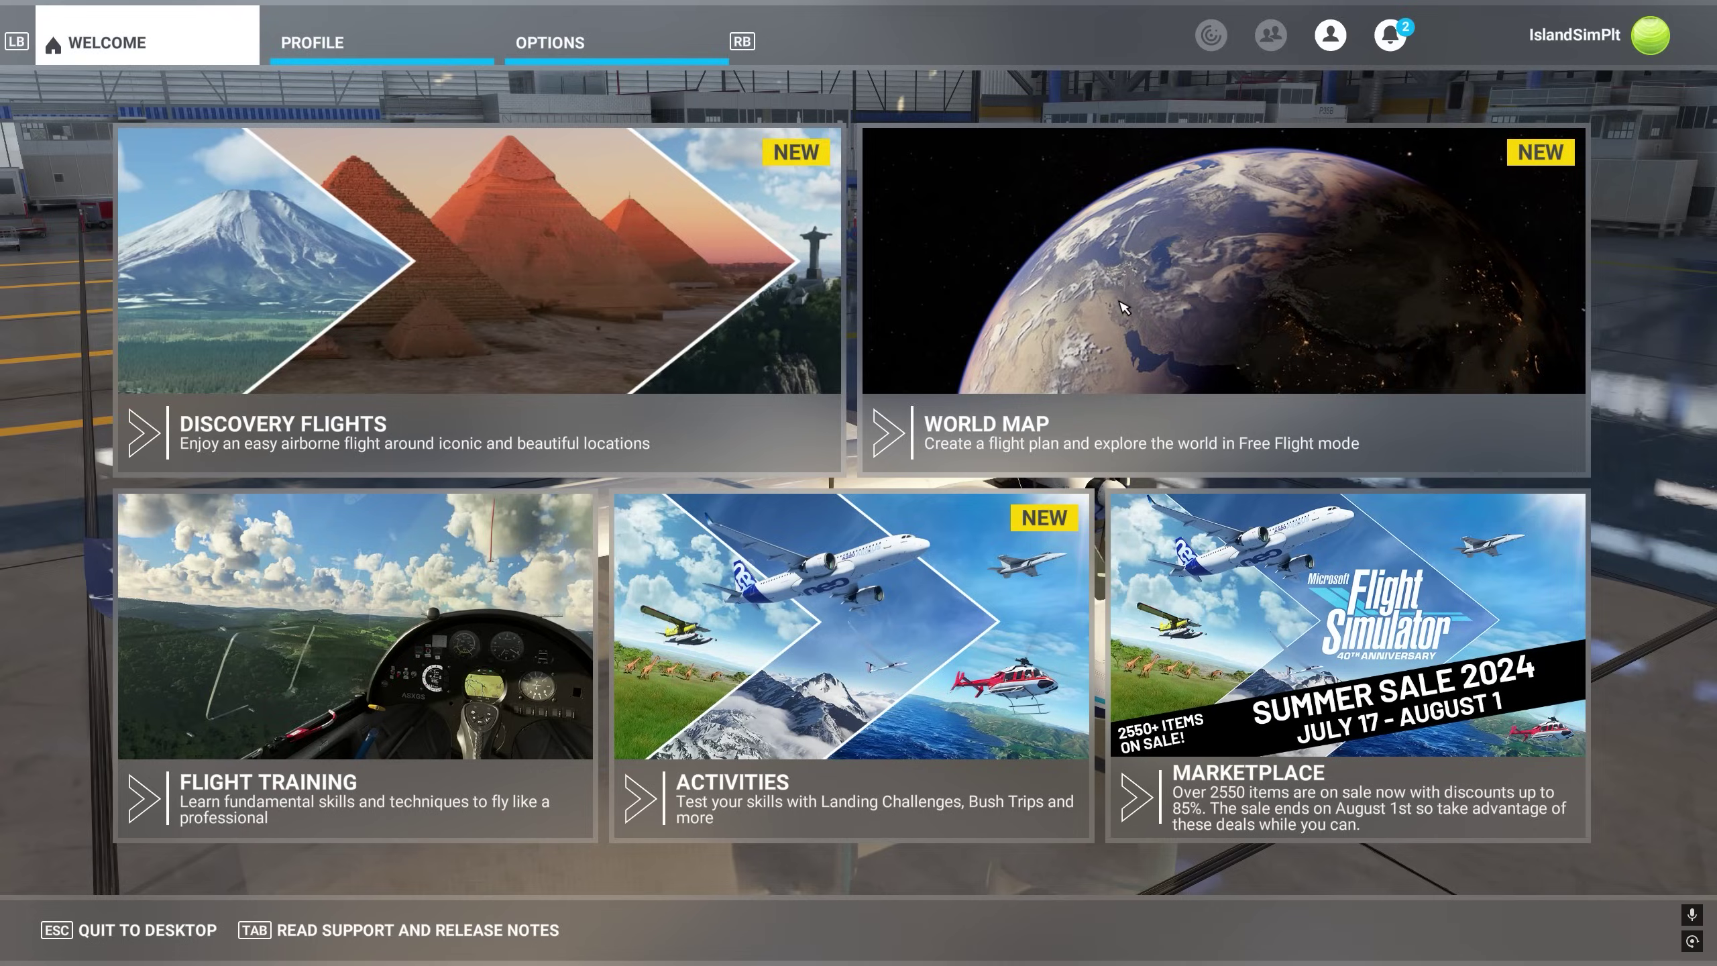
Open the simulator's General Options to show the NVIDIA DLSS graphics settings
{"action": "left_click", "coordinate": [598, 42]}
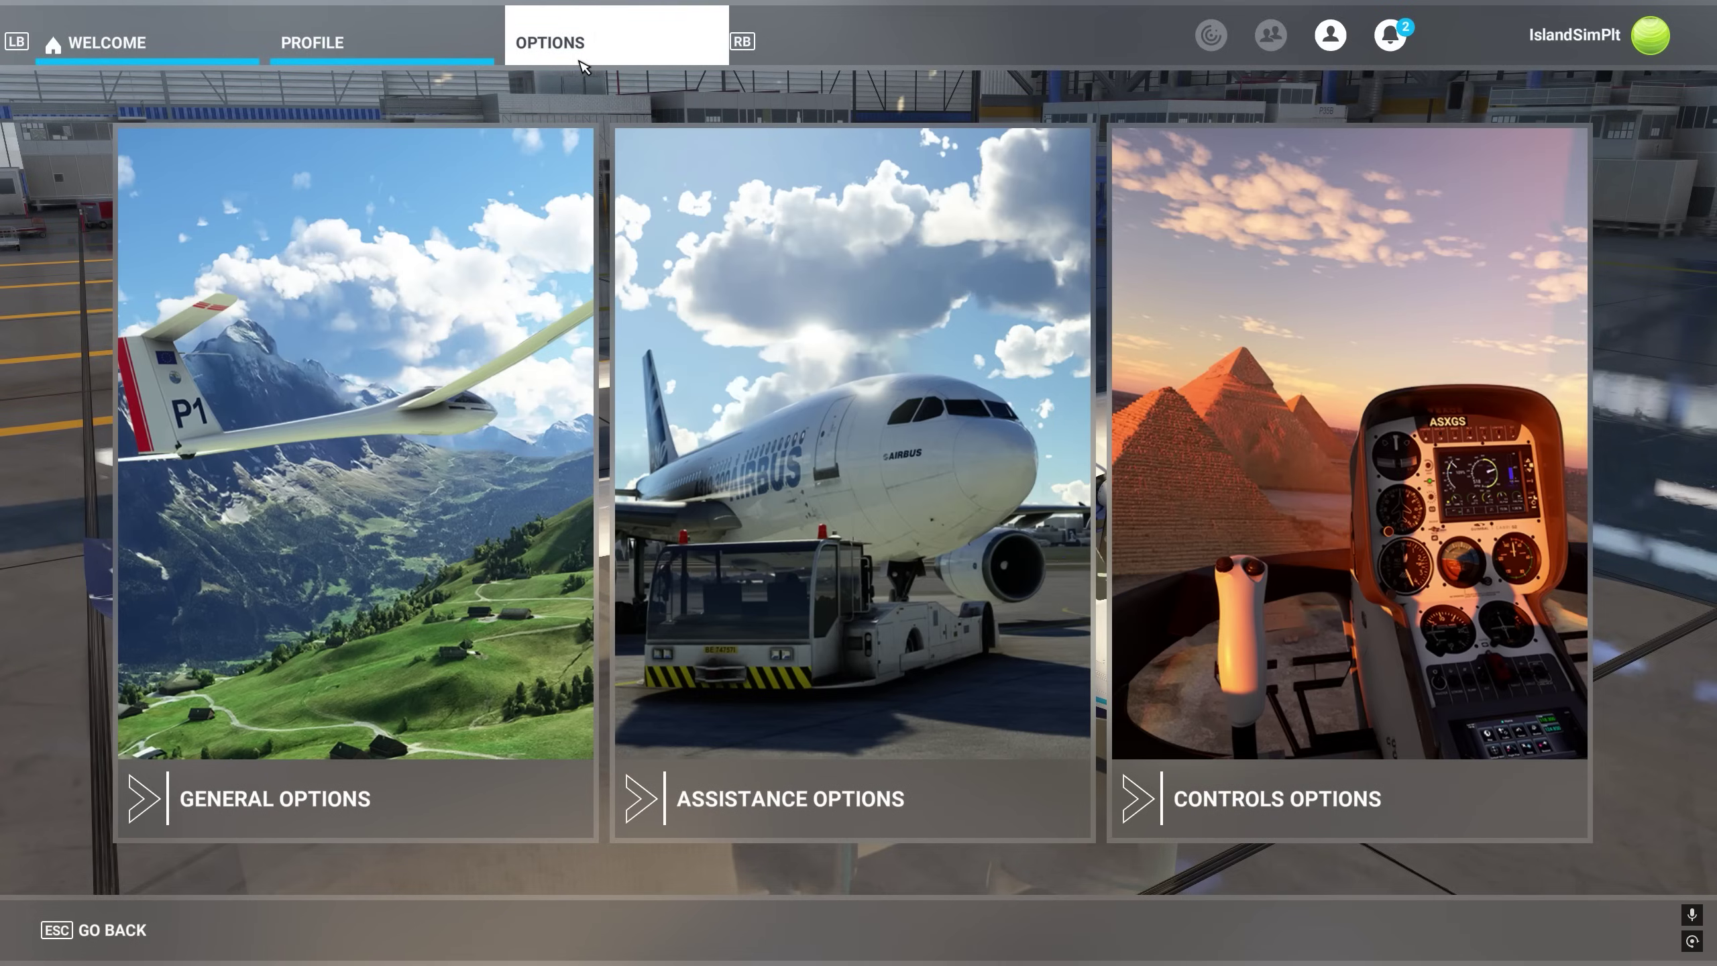
{"action": "left_click", "coordinate": [323, 426]}
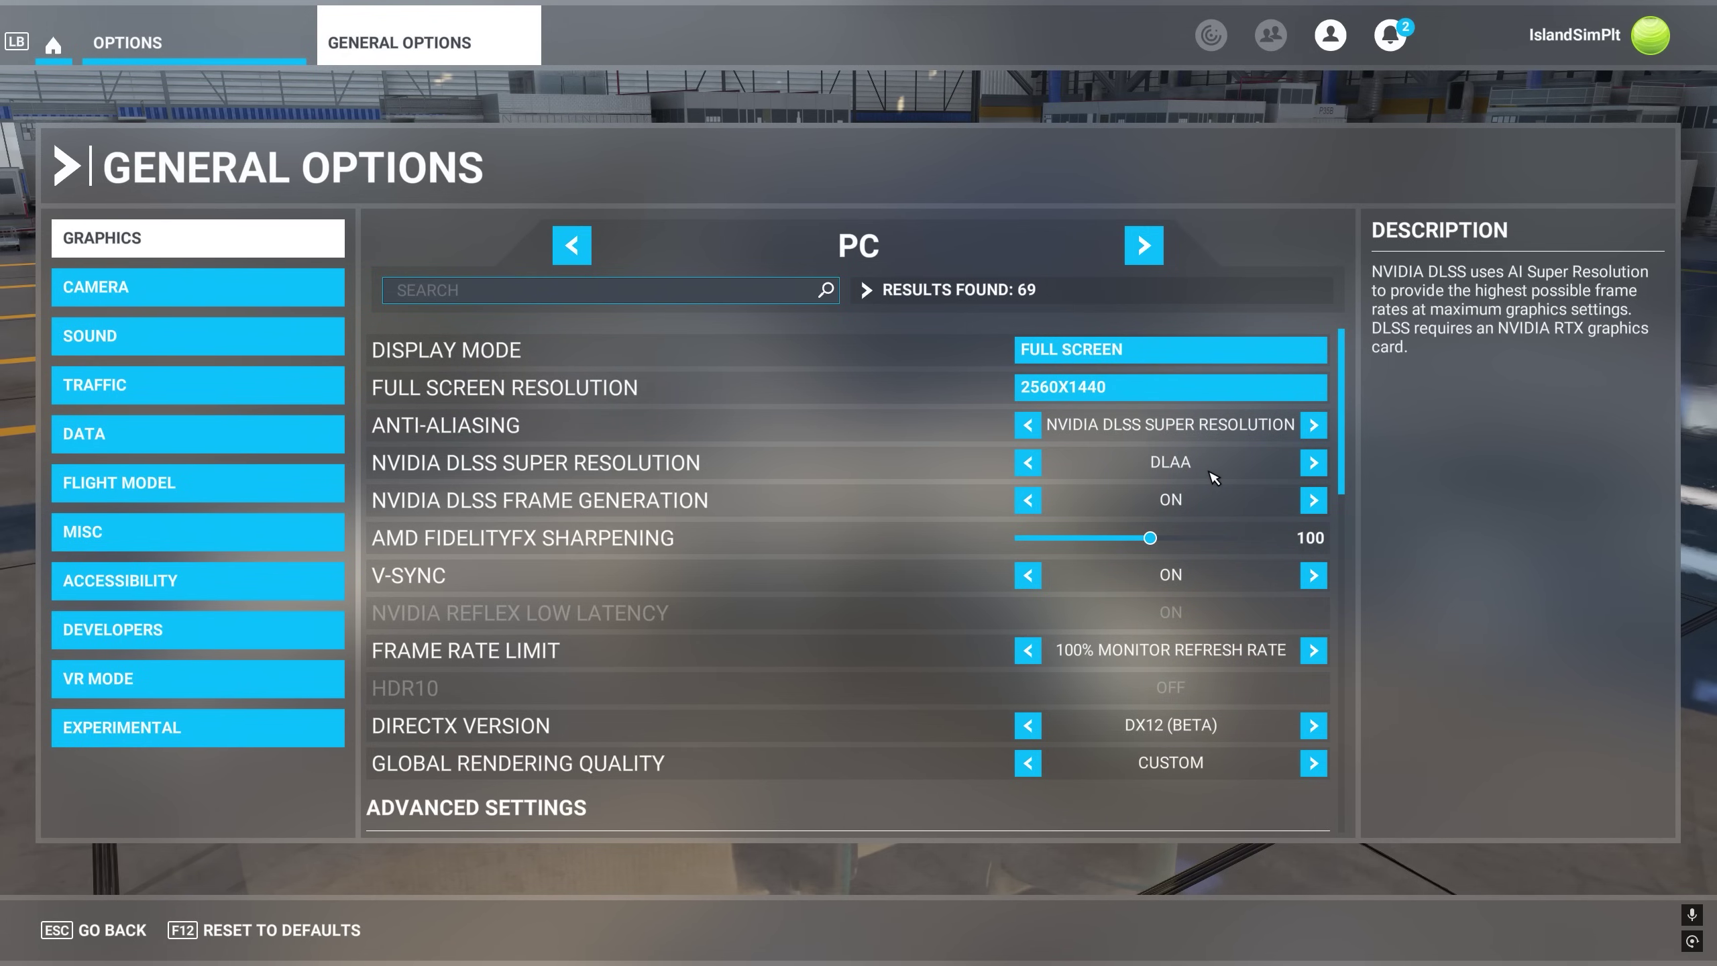
Step DLSS Super Resolution from DLAA through Auto, Quality, Balanced and Performance to Ultra Performance
{"action": "left_click", "coordinate": [1312, 464]}
{"action": "left_click", "coordinate": [1312, 464]}
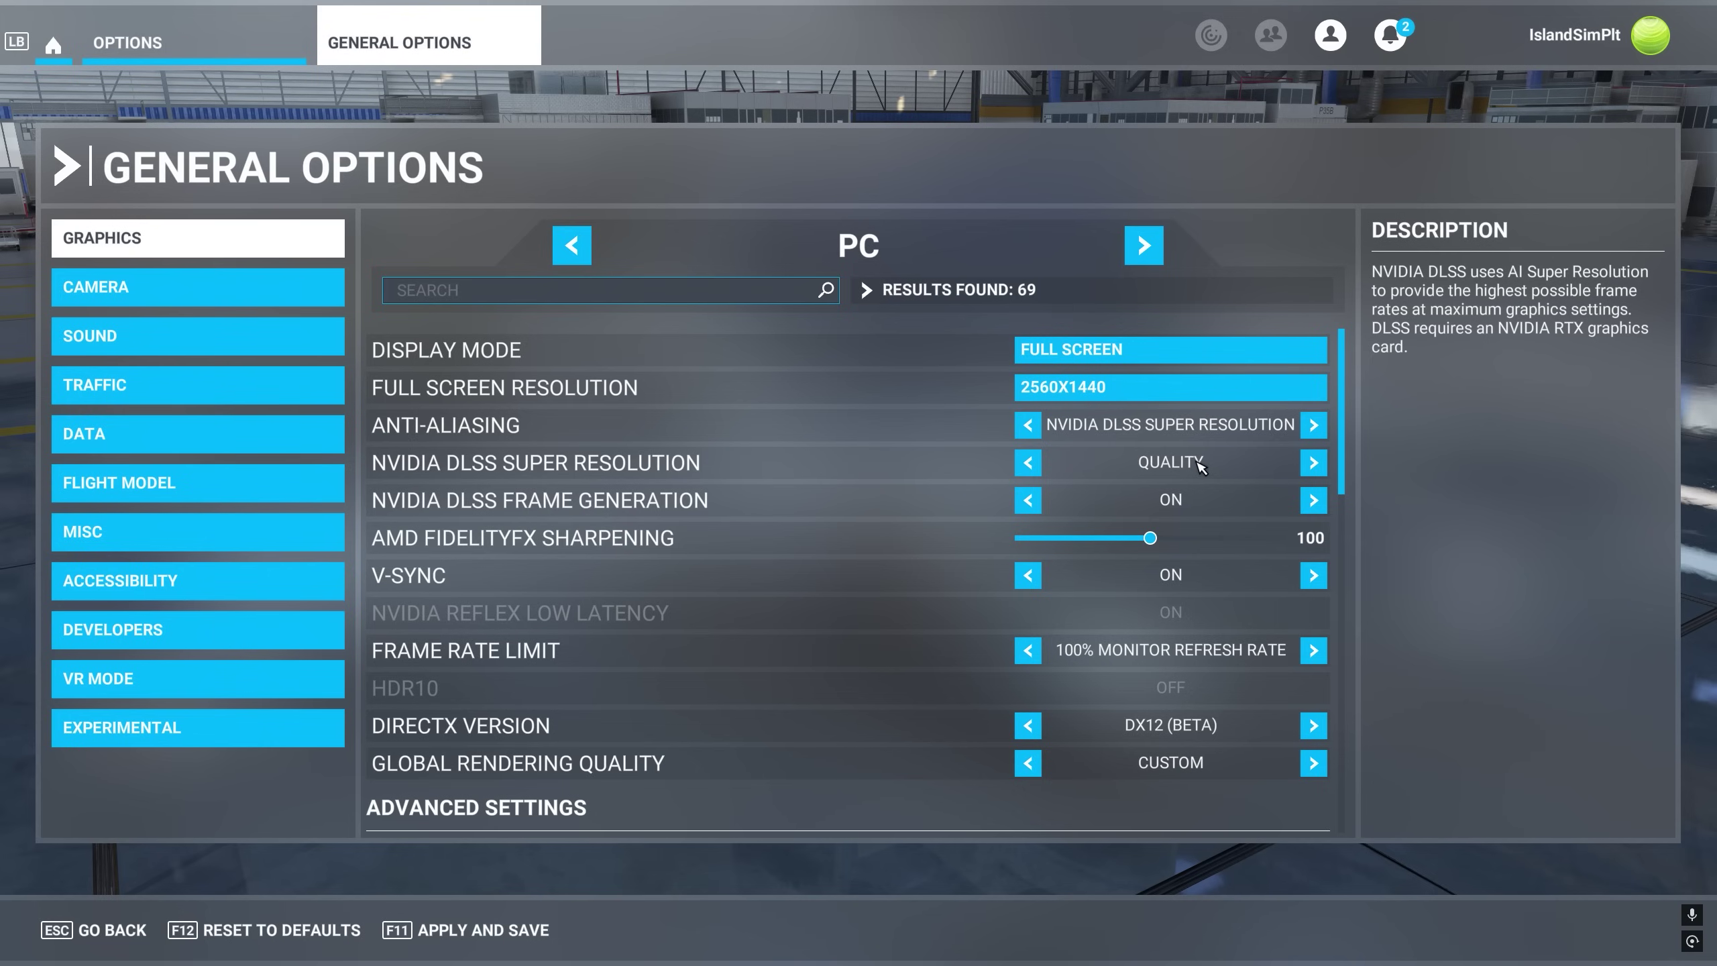
{"action": "left_click", "coordinate": [1313, 463]}
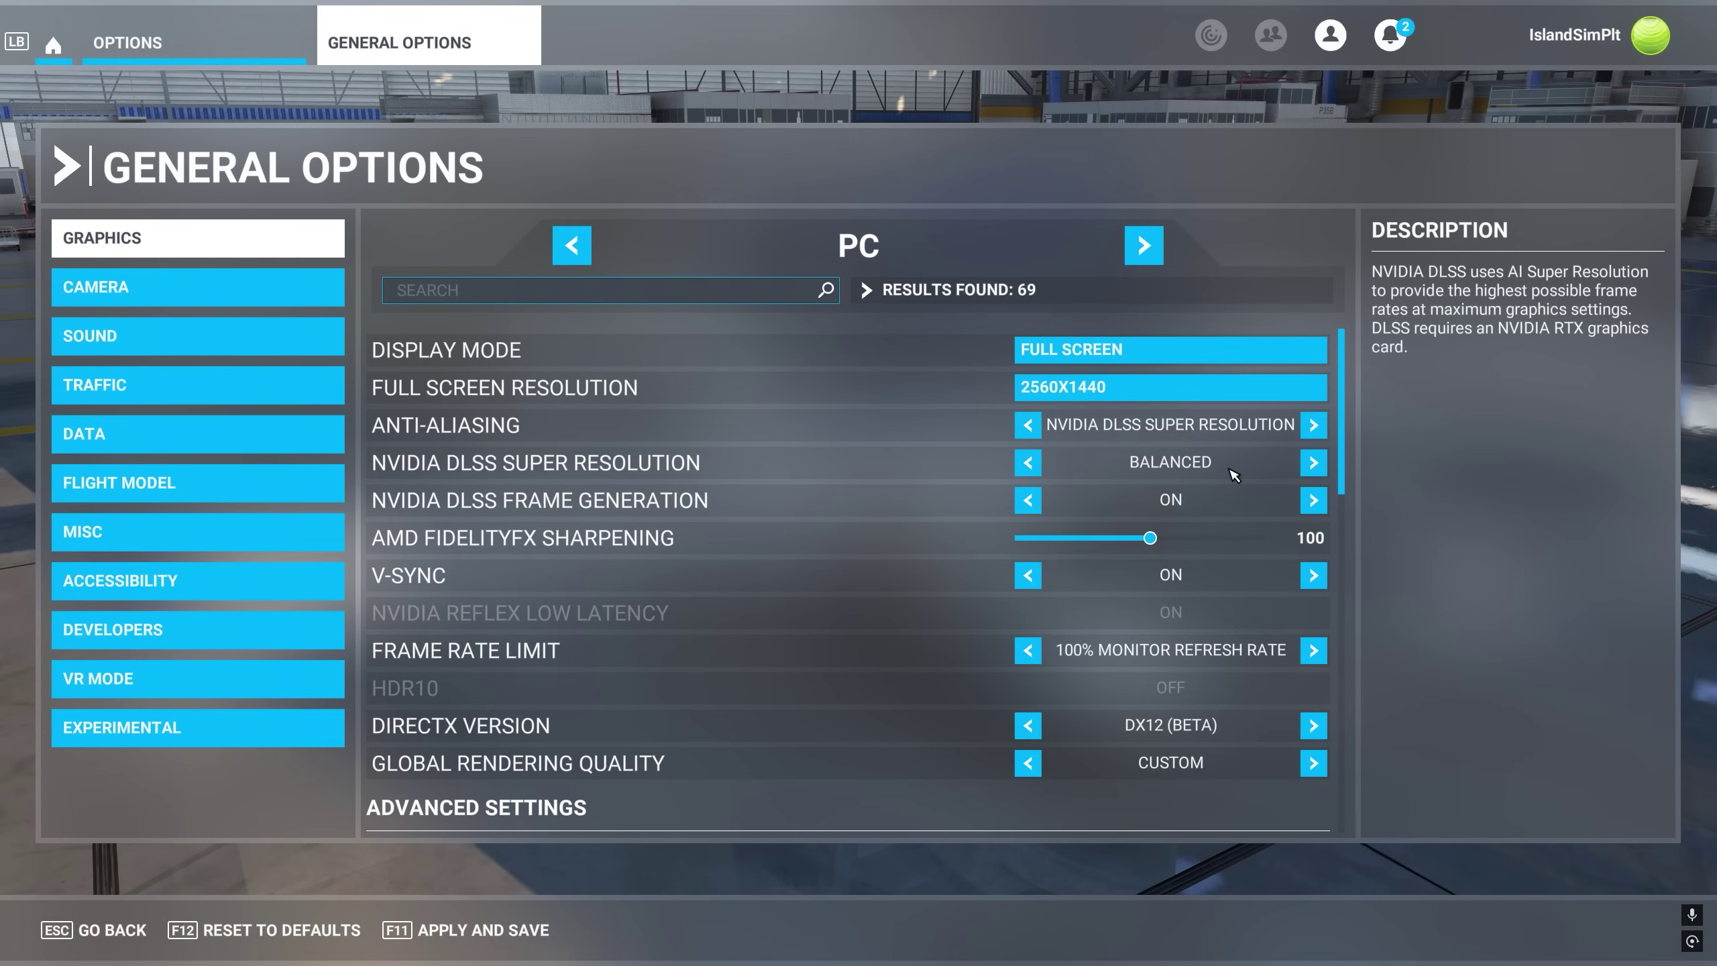
{"action": "left_click", "coordinate": [1313, 462]}
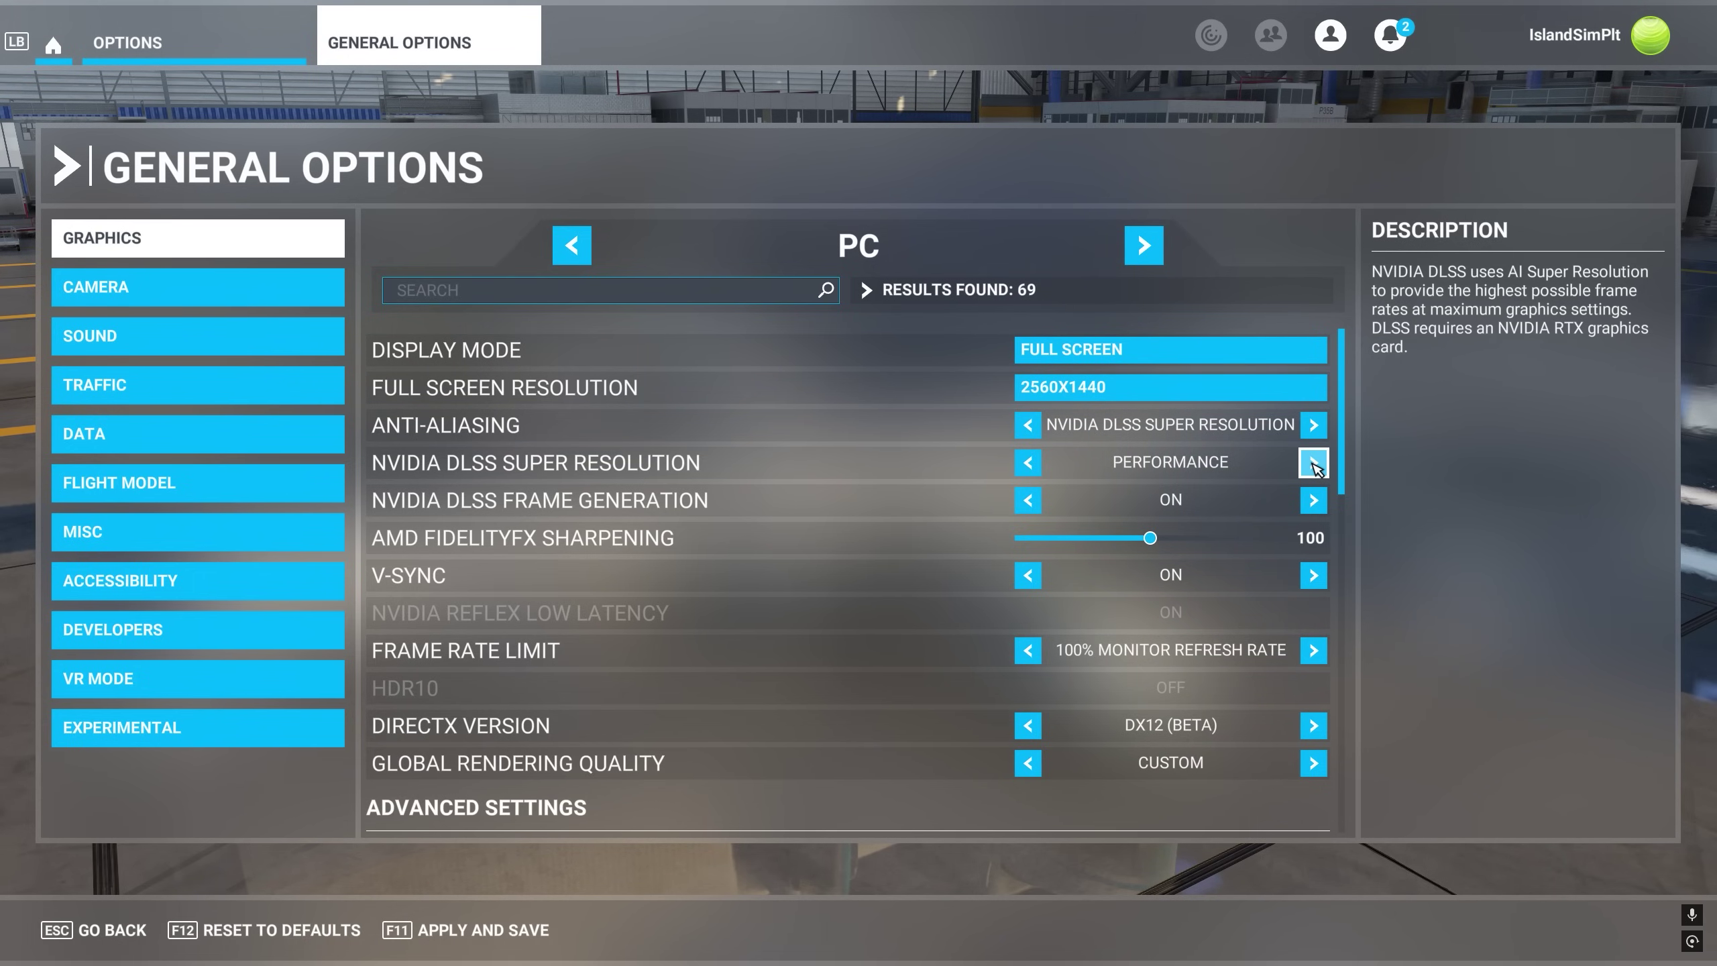
{"action": "left_click", "coordinate": [1313, 463]}
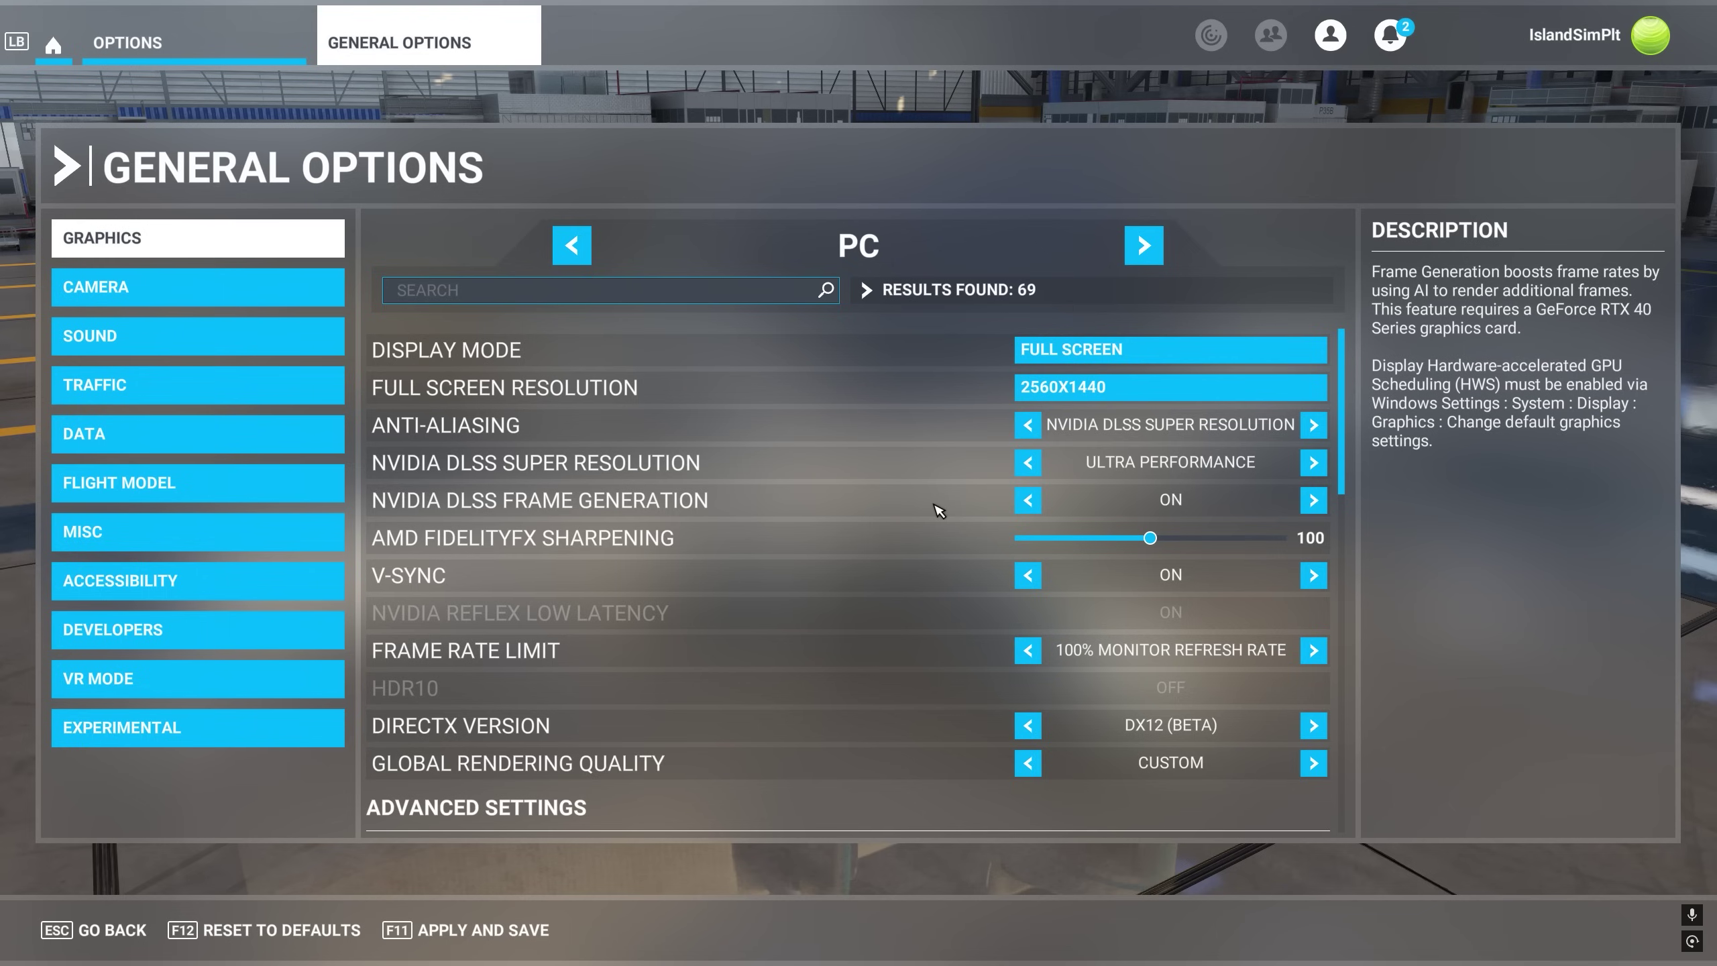
Step DLSS Super Resolution back through Performance, Balanced and Quality down to DLAA
{"action": "left_click", "coordinate": [1029, 463]}
{"action": "left_click", "coordinate": [1039, 461]}
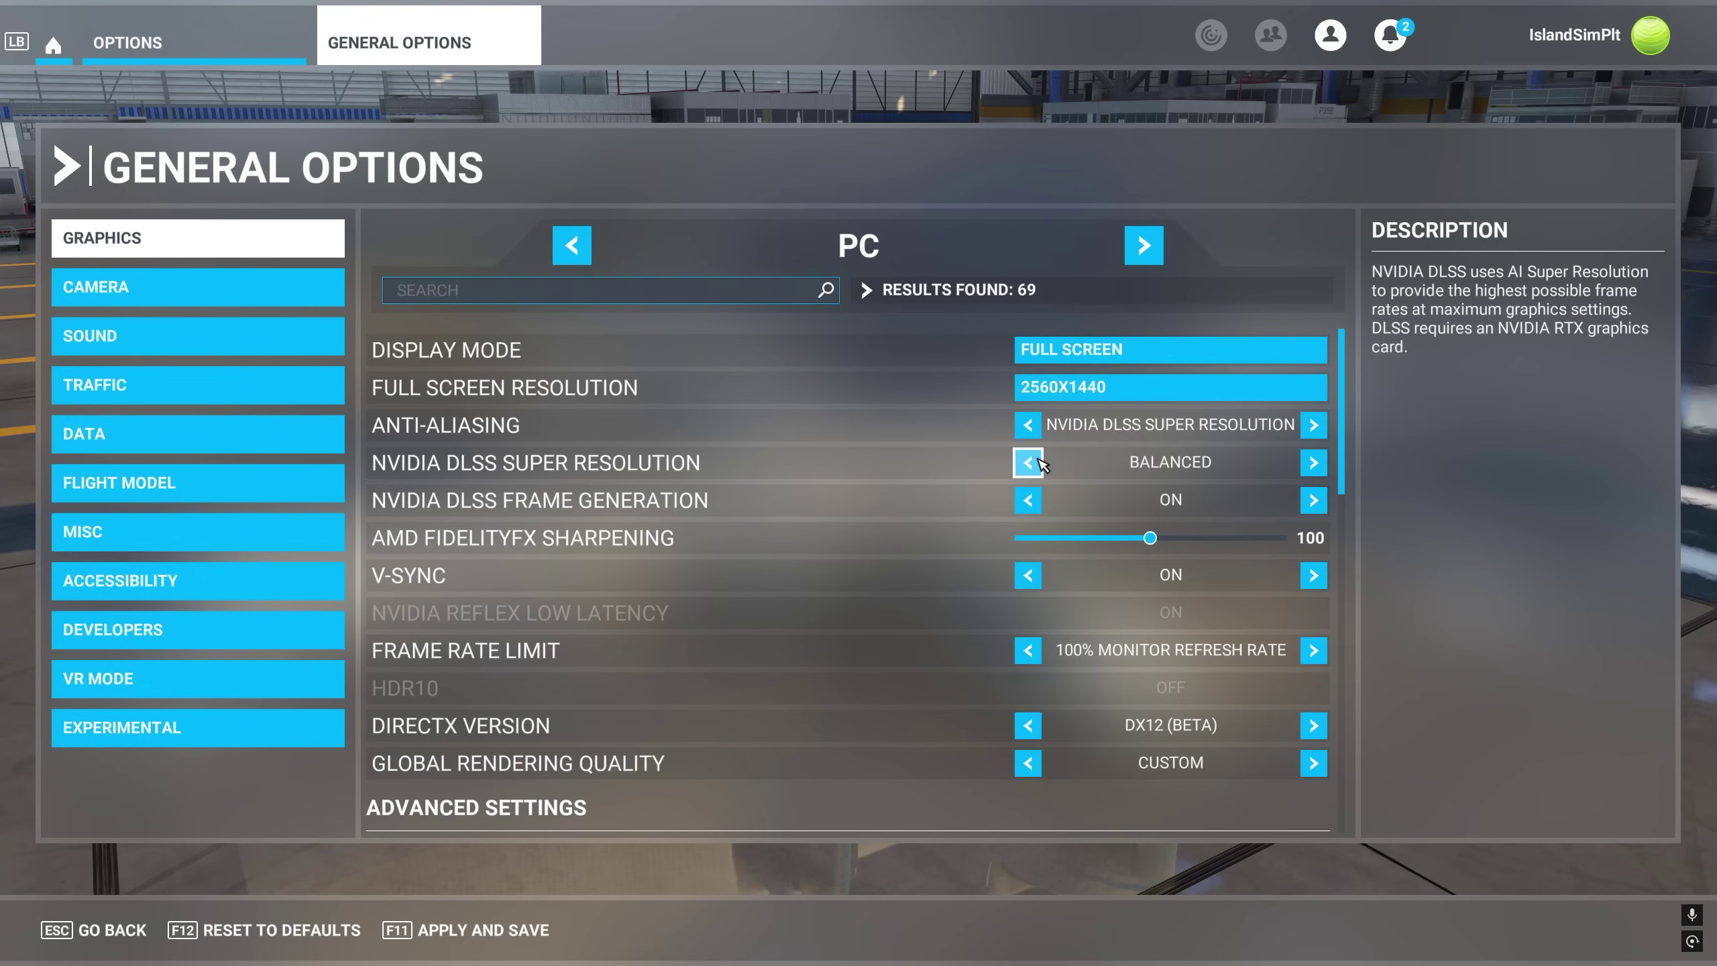
{"action": "left_click", "coordinate": [1039, 461]}
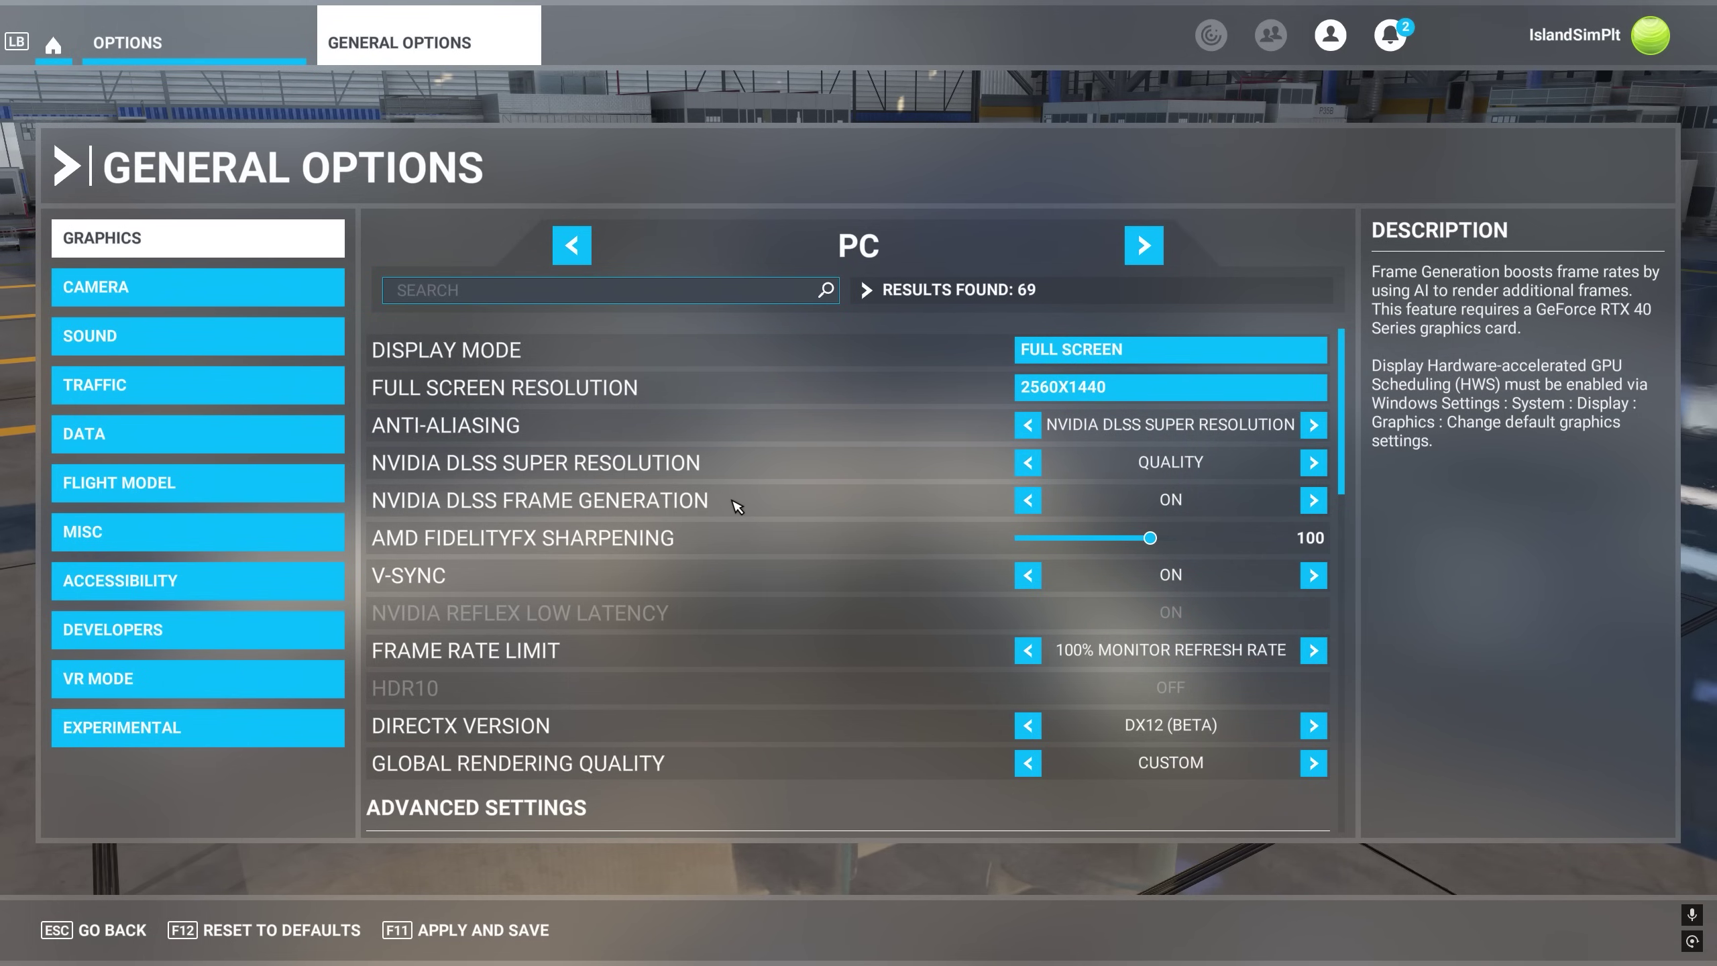
{"action": "left_click", "coordinate": [1037, 464]}
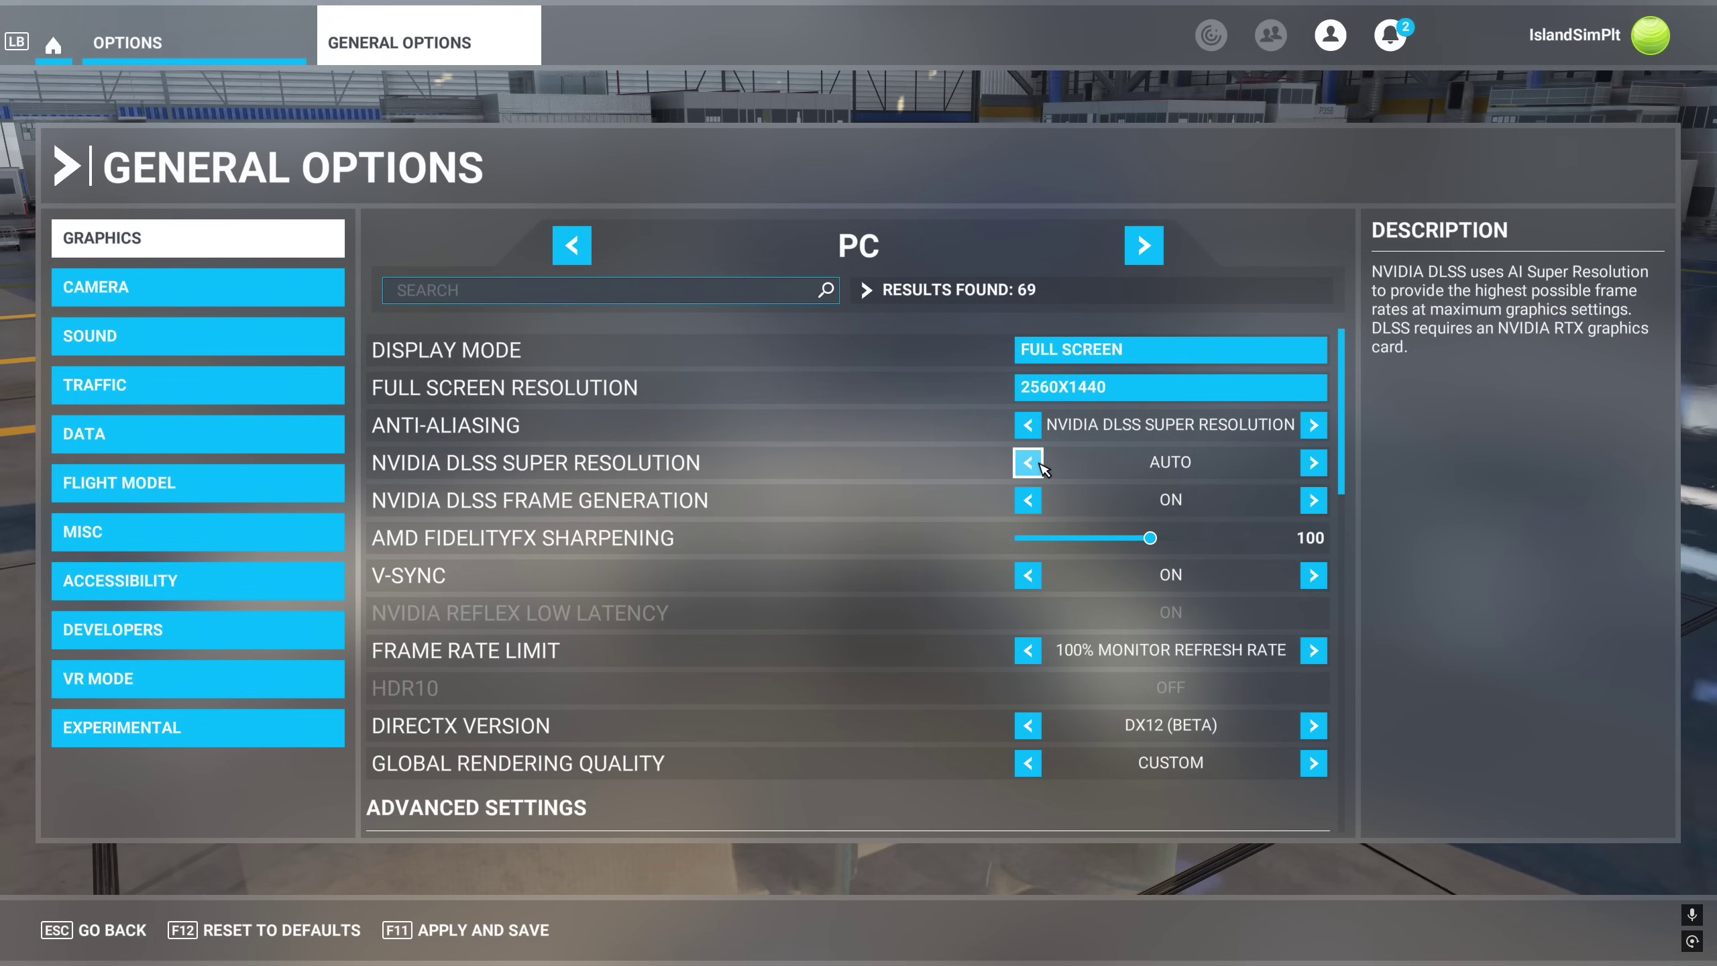
{"action": "left_click", "coordinate": [1038, 464]}
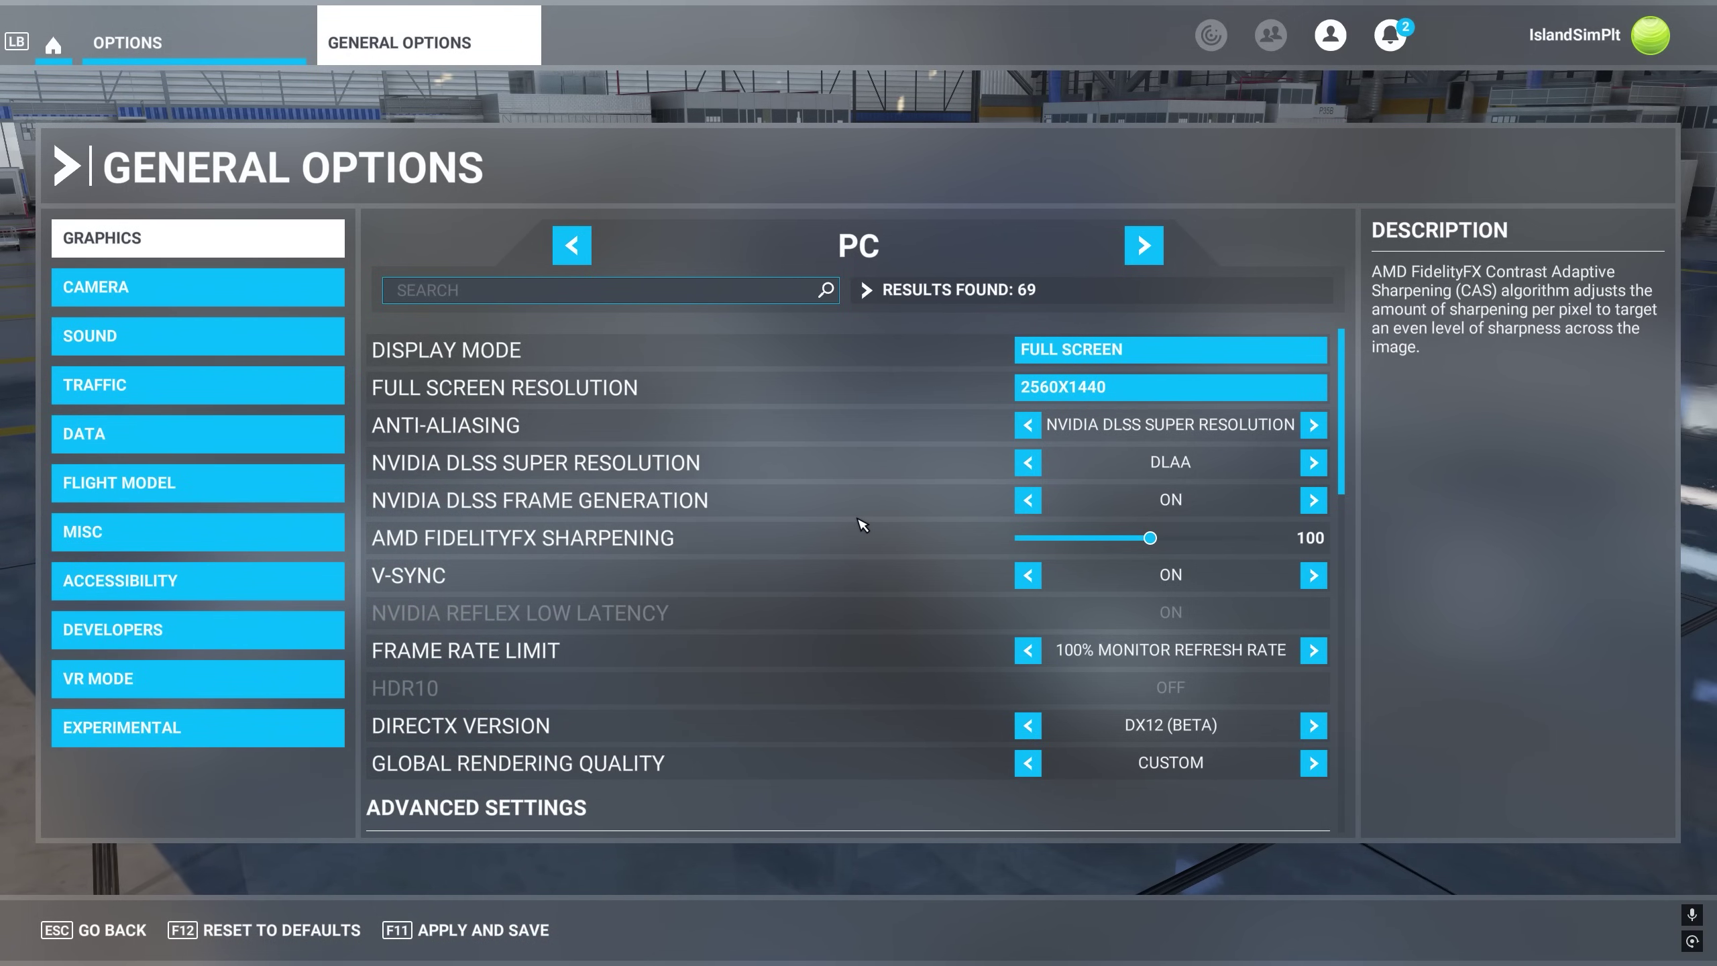
{"action": "scroll", "coordinate": [862, 525], "scroll_direction": "down", "scroll_amount": 6}
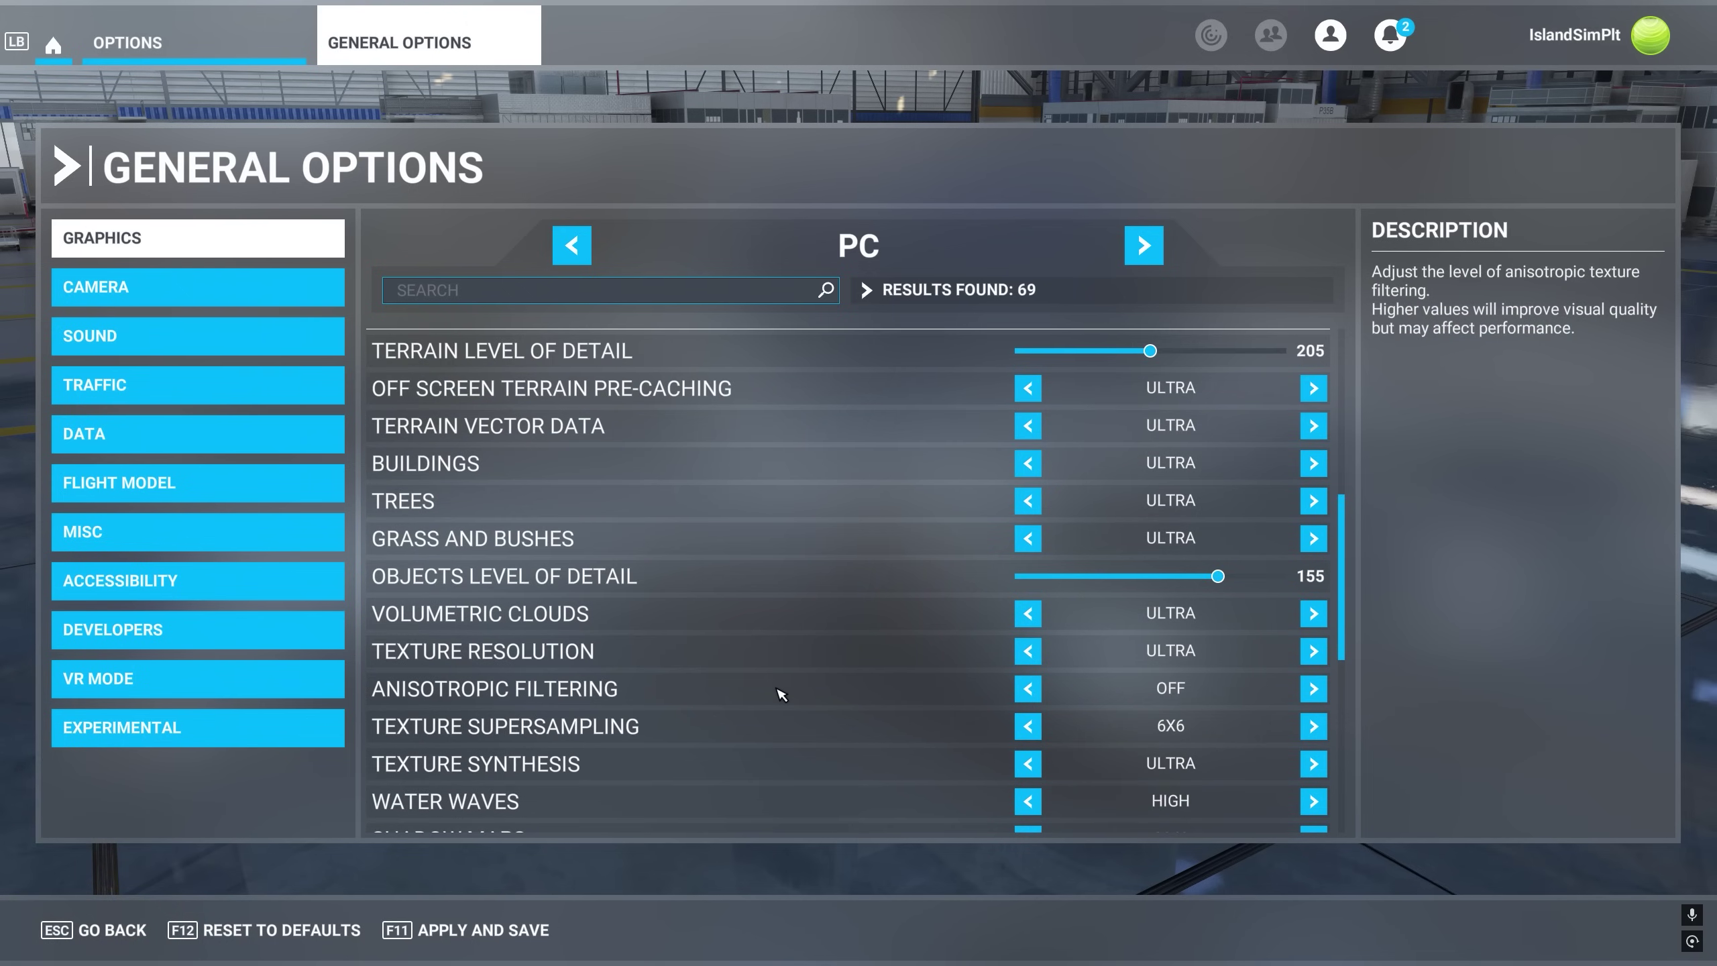
{"action": "scroll", "coordinate": [781, 694], "scroll_direction": "down", "scroll_amount": 7}
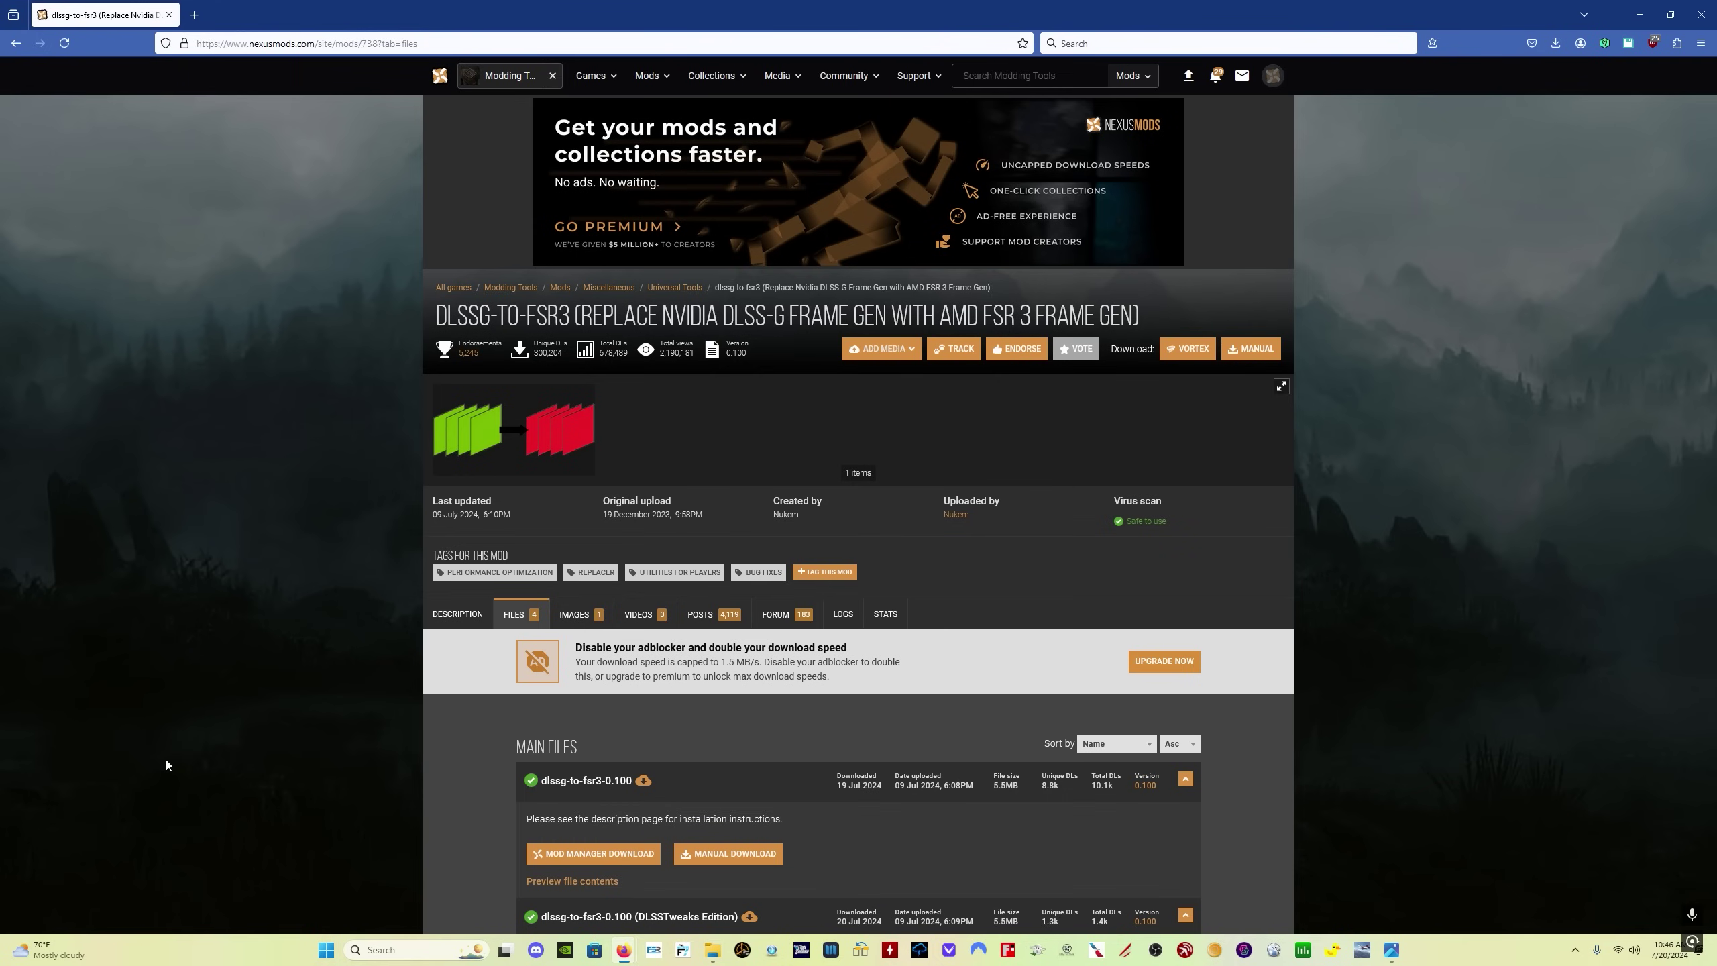
Download the dlssg-to-fsr3-0.100 DLSSTweaks Edition zip via Slow Download into D:\MSFS\Tech\FrameGen
{"action": "scroll", "coordinate": [167, 766], "scroll_direction": "down", "scroll_amount": 4}
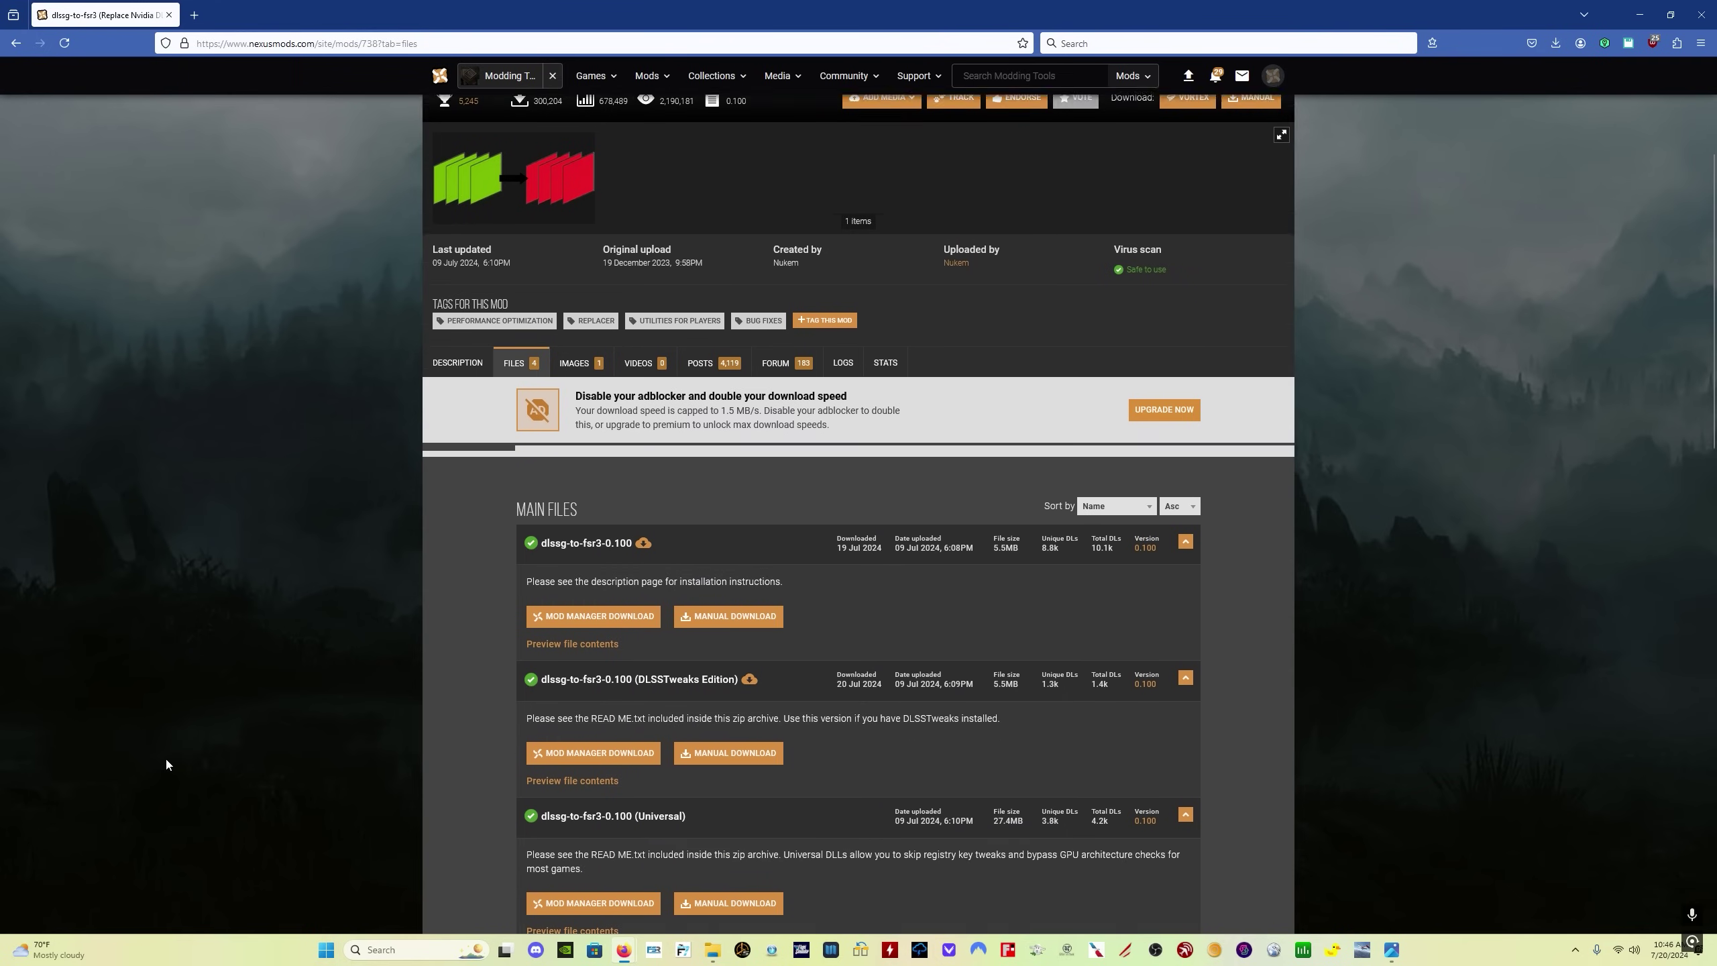
{"action": "scroll", "coordinate": [167, 765], "scroll_direction": "down", "scroll_amount": 3}
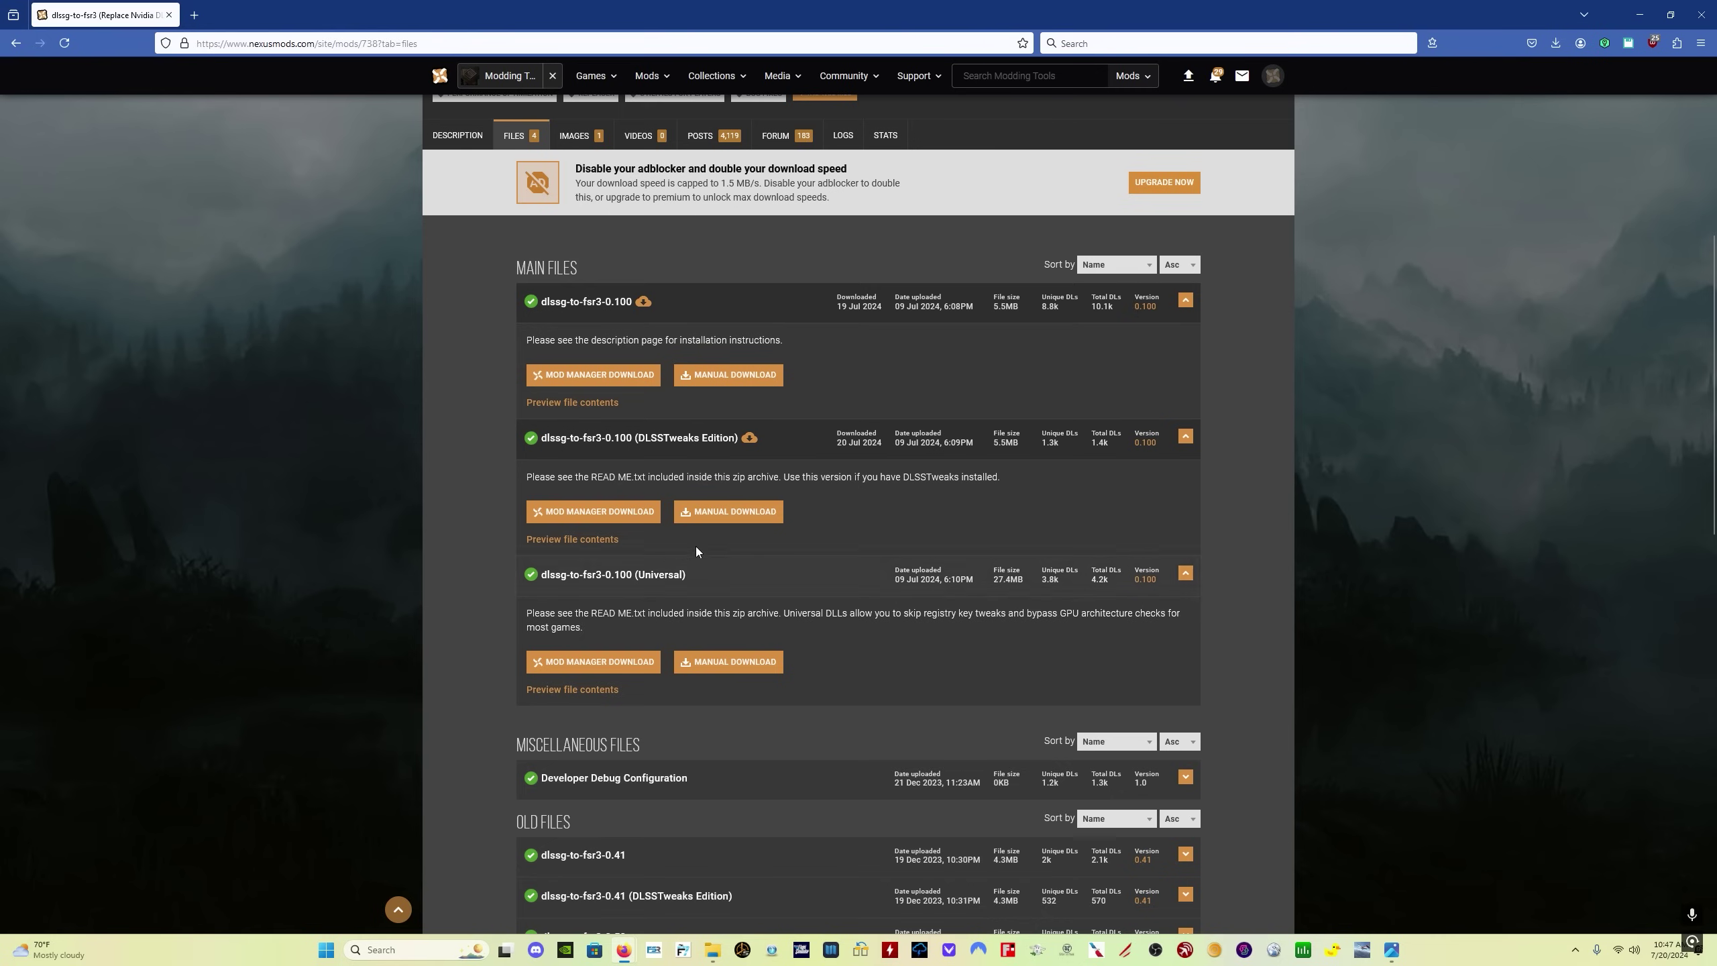
{"action": "left_click", "coordinate": [739, 517]}
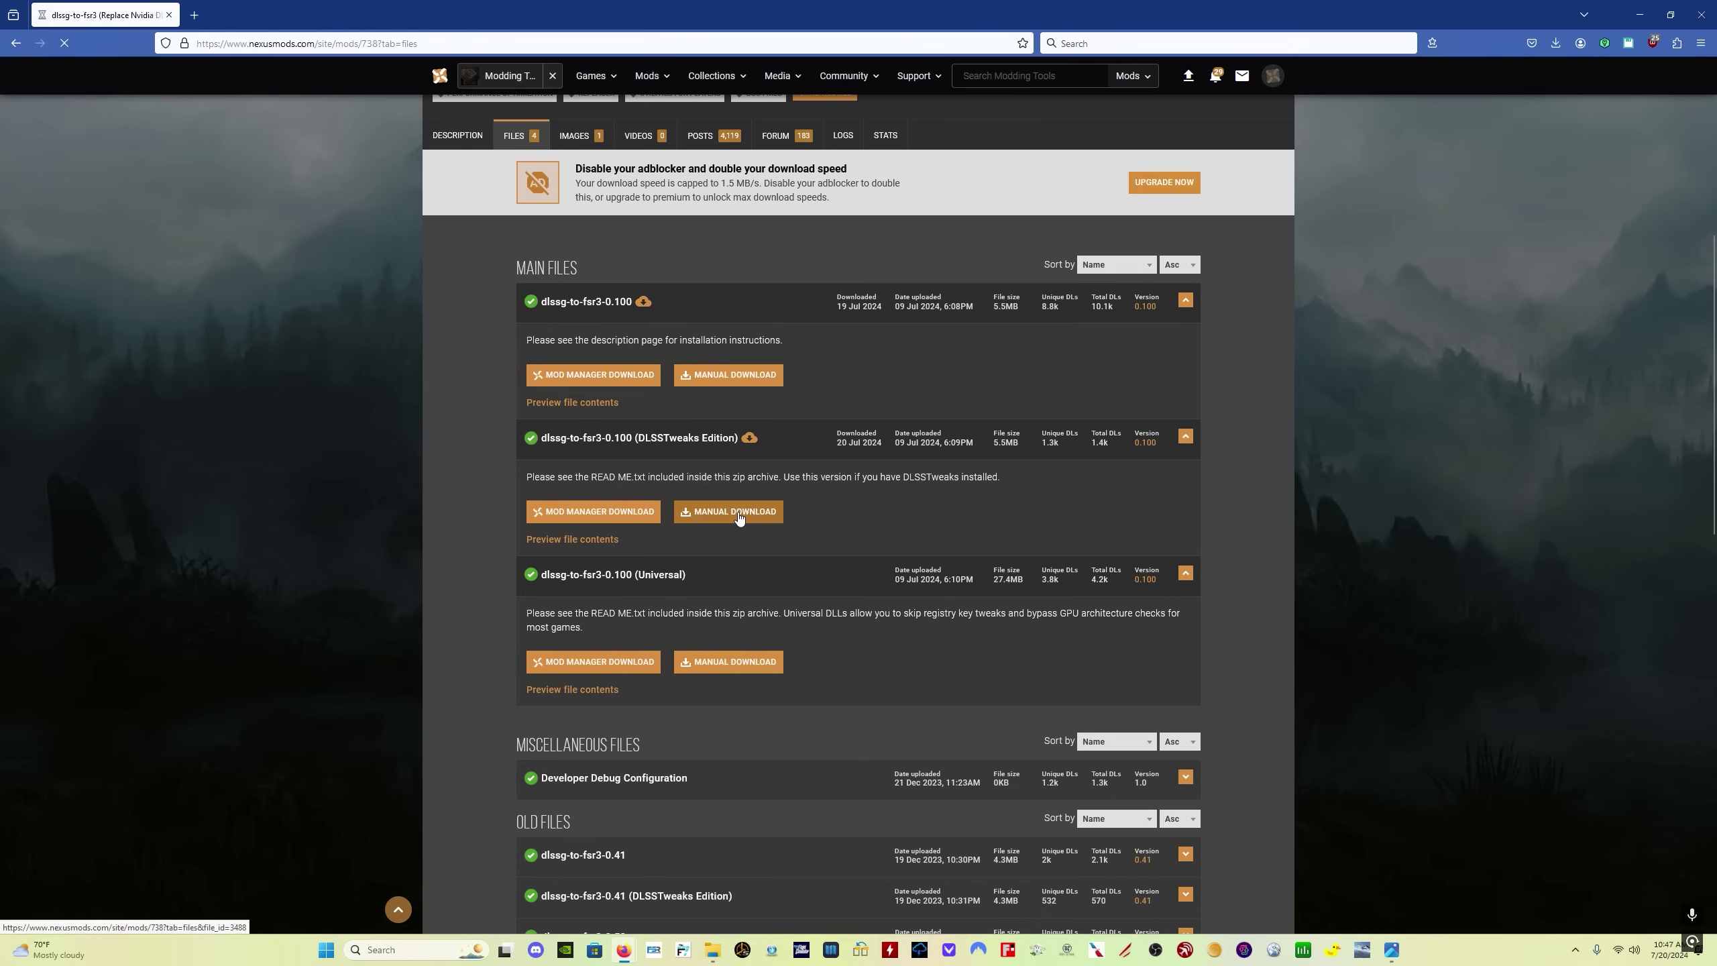
{"action": "left_click", "coordinate": [913, 499]}
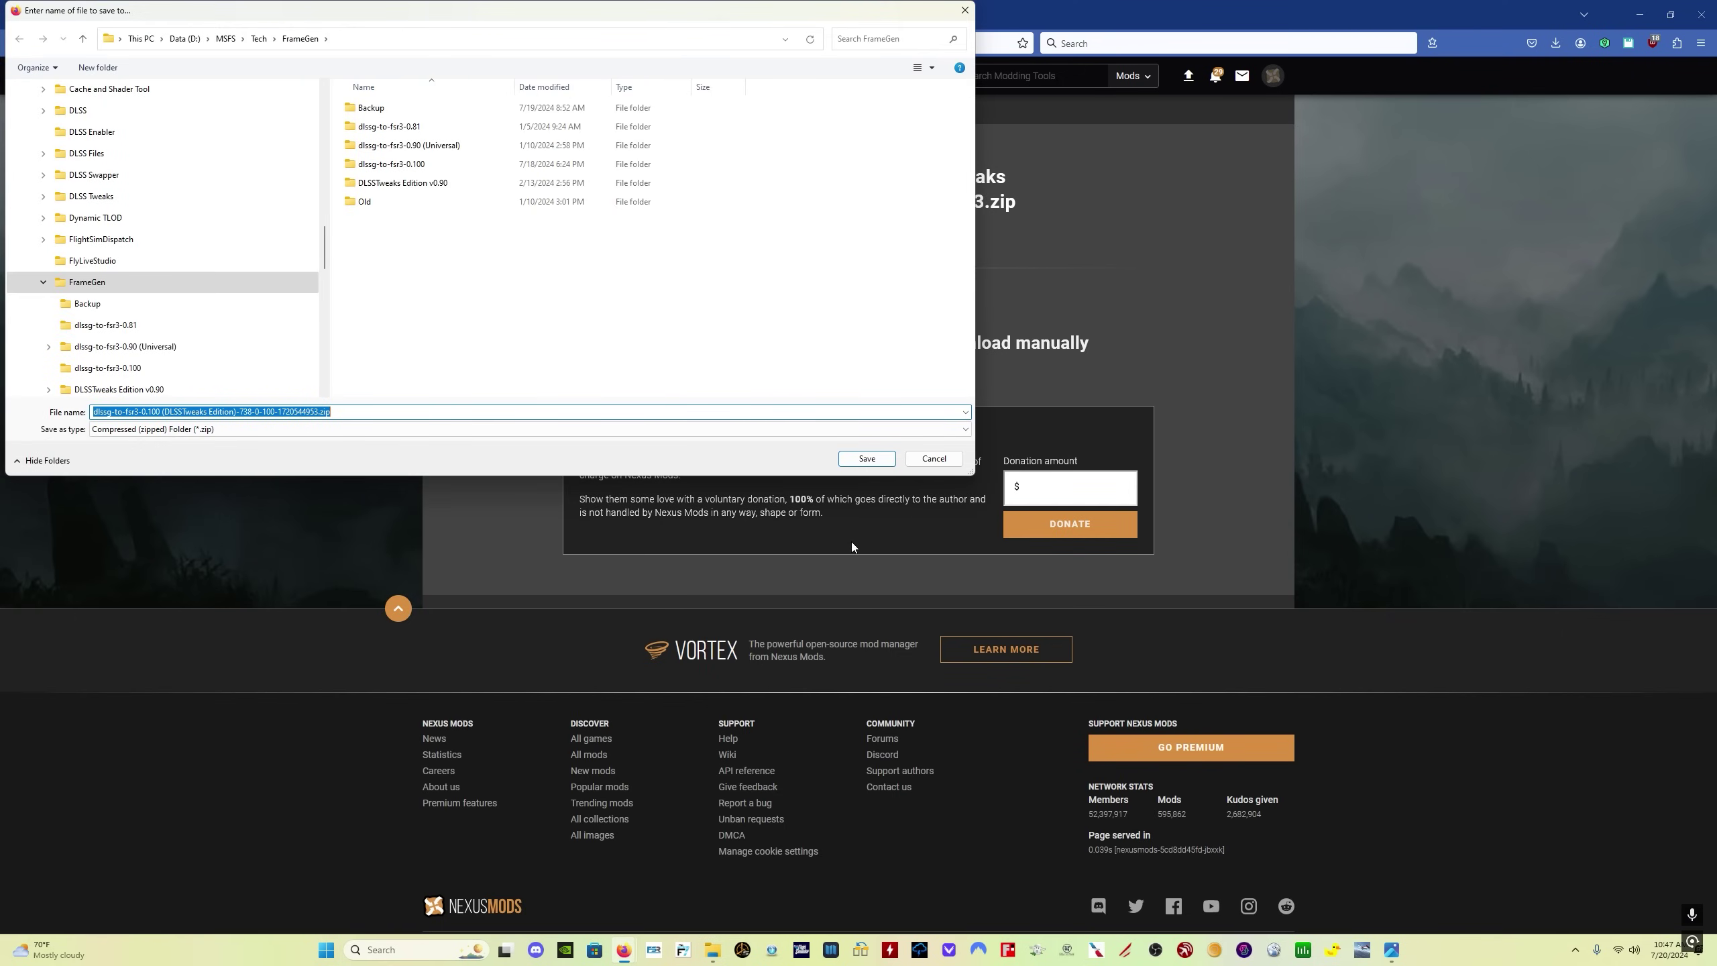
{"action": "key", "text": "Return"}
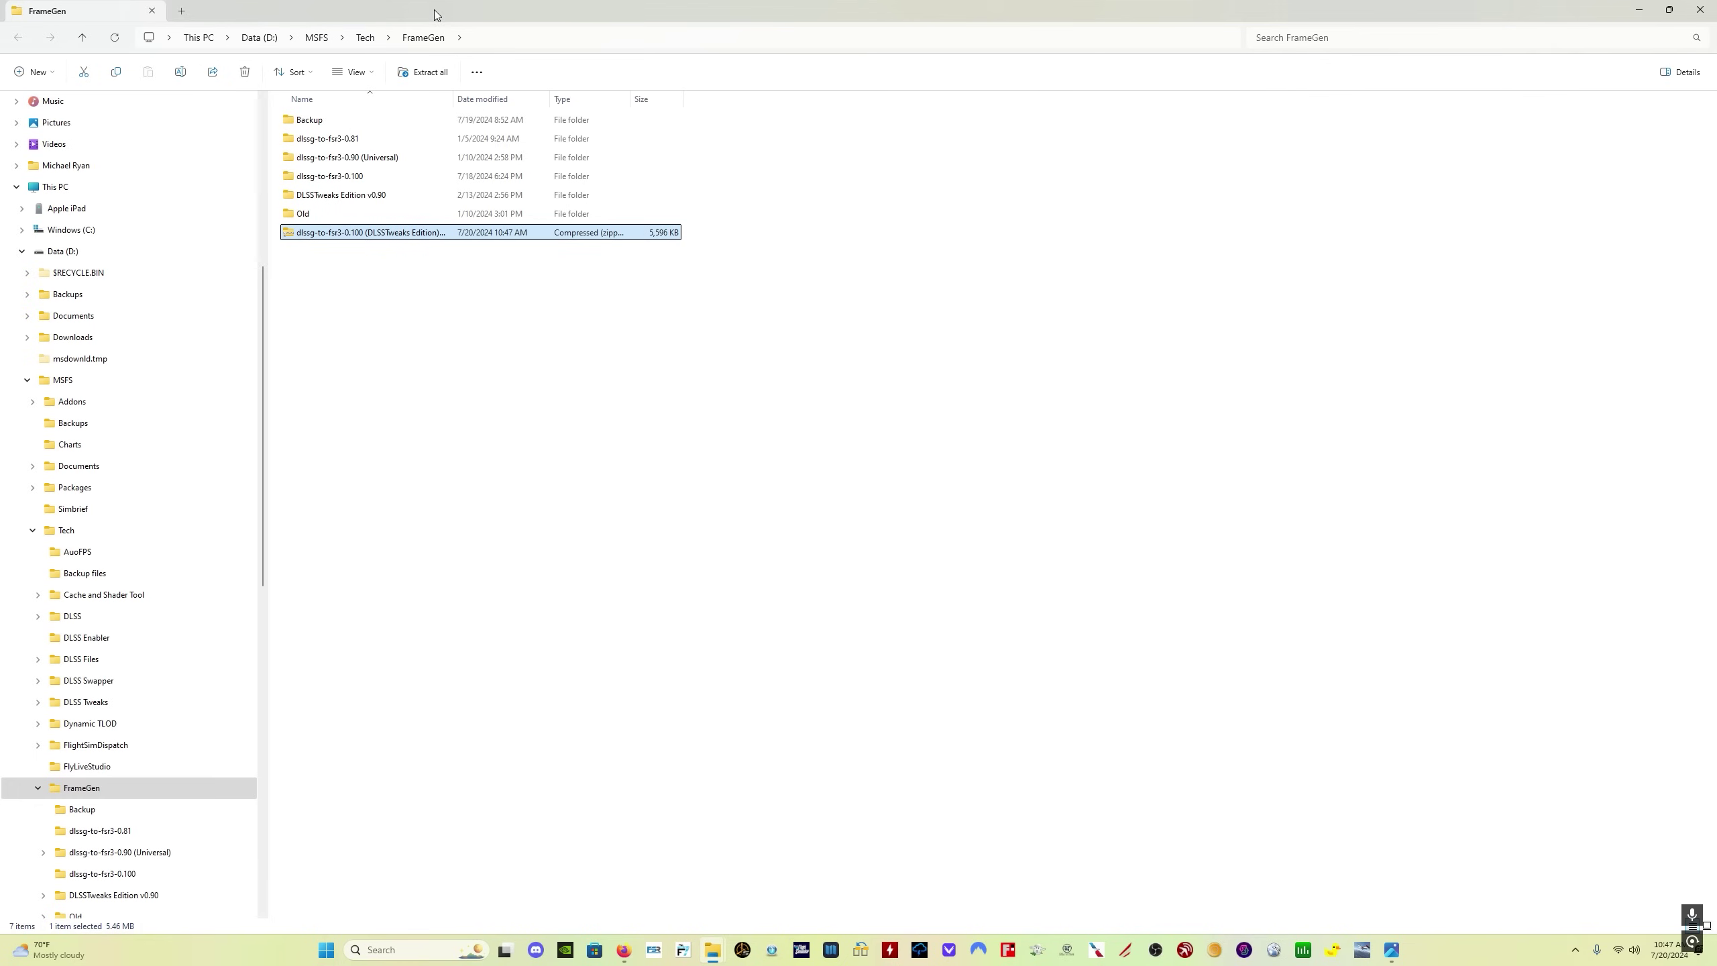
Extract the DLSSTweaks Edition zip to its default subfolder inside FrameGen
{"action": "left_click", "coordinate": [428, 72]}
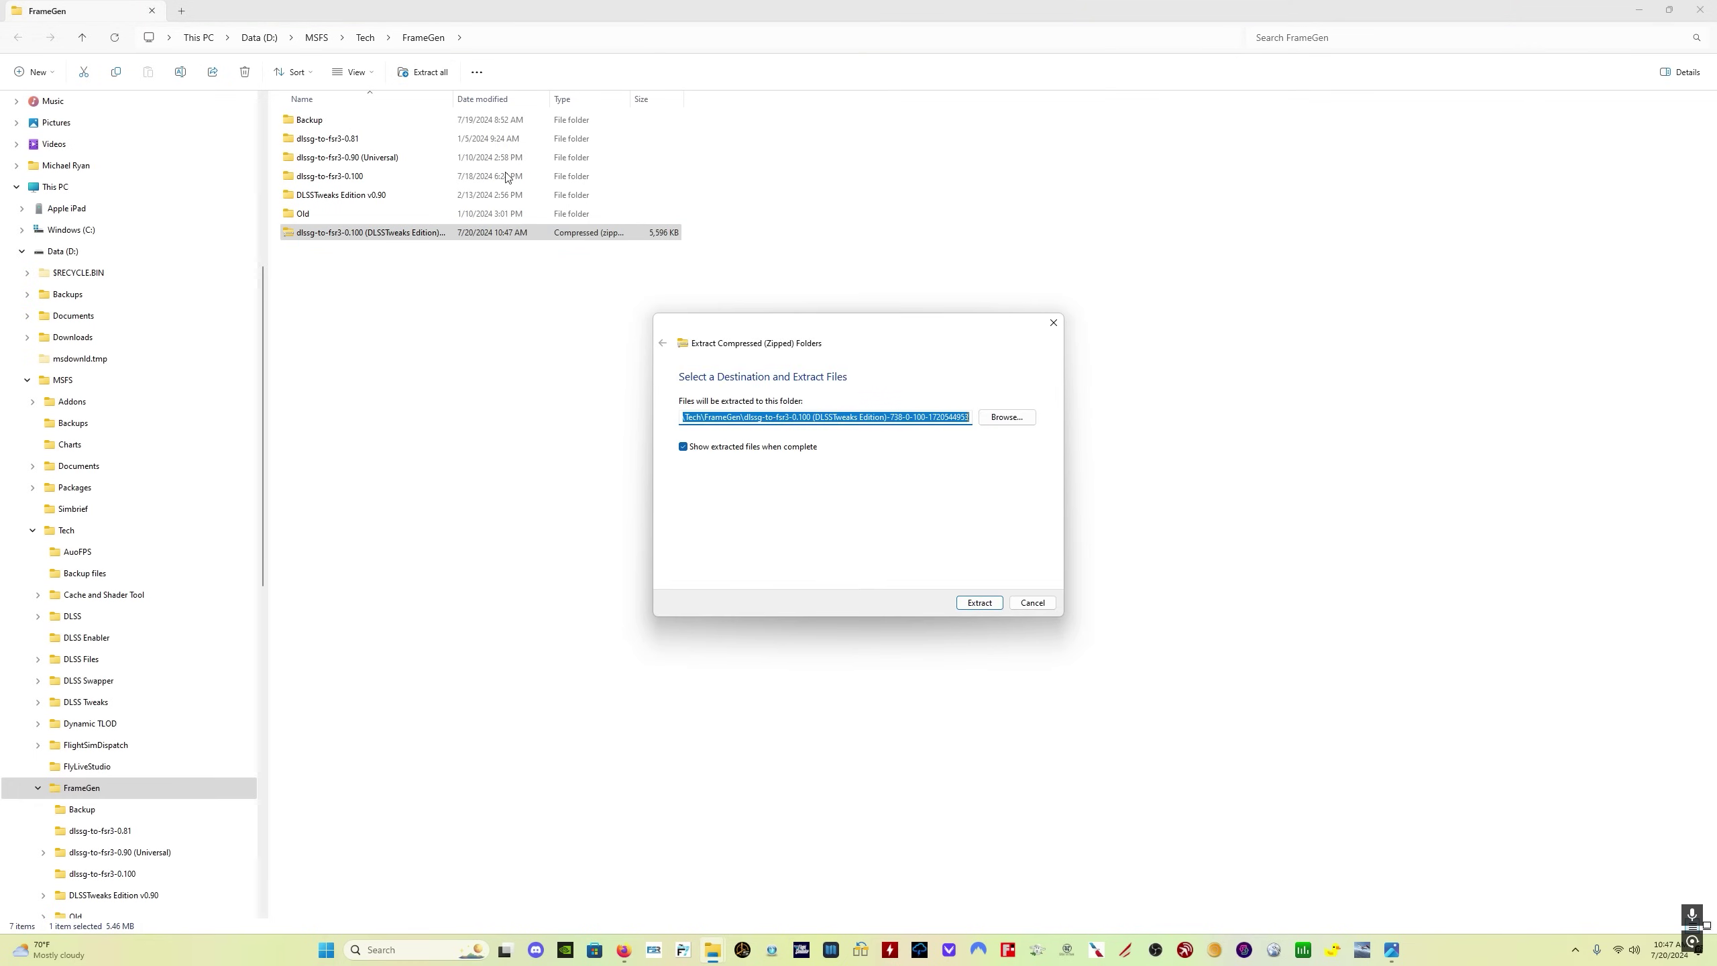
{"action": "left_click", "coordinate": [978, 601]}
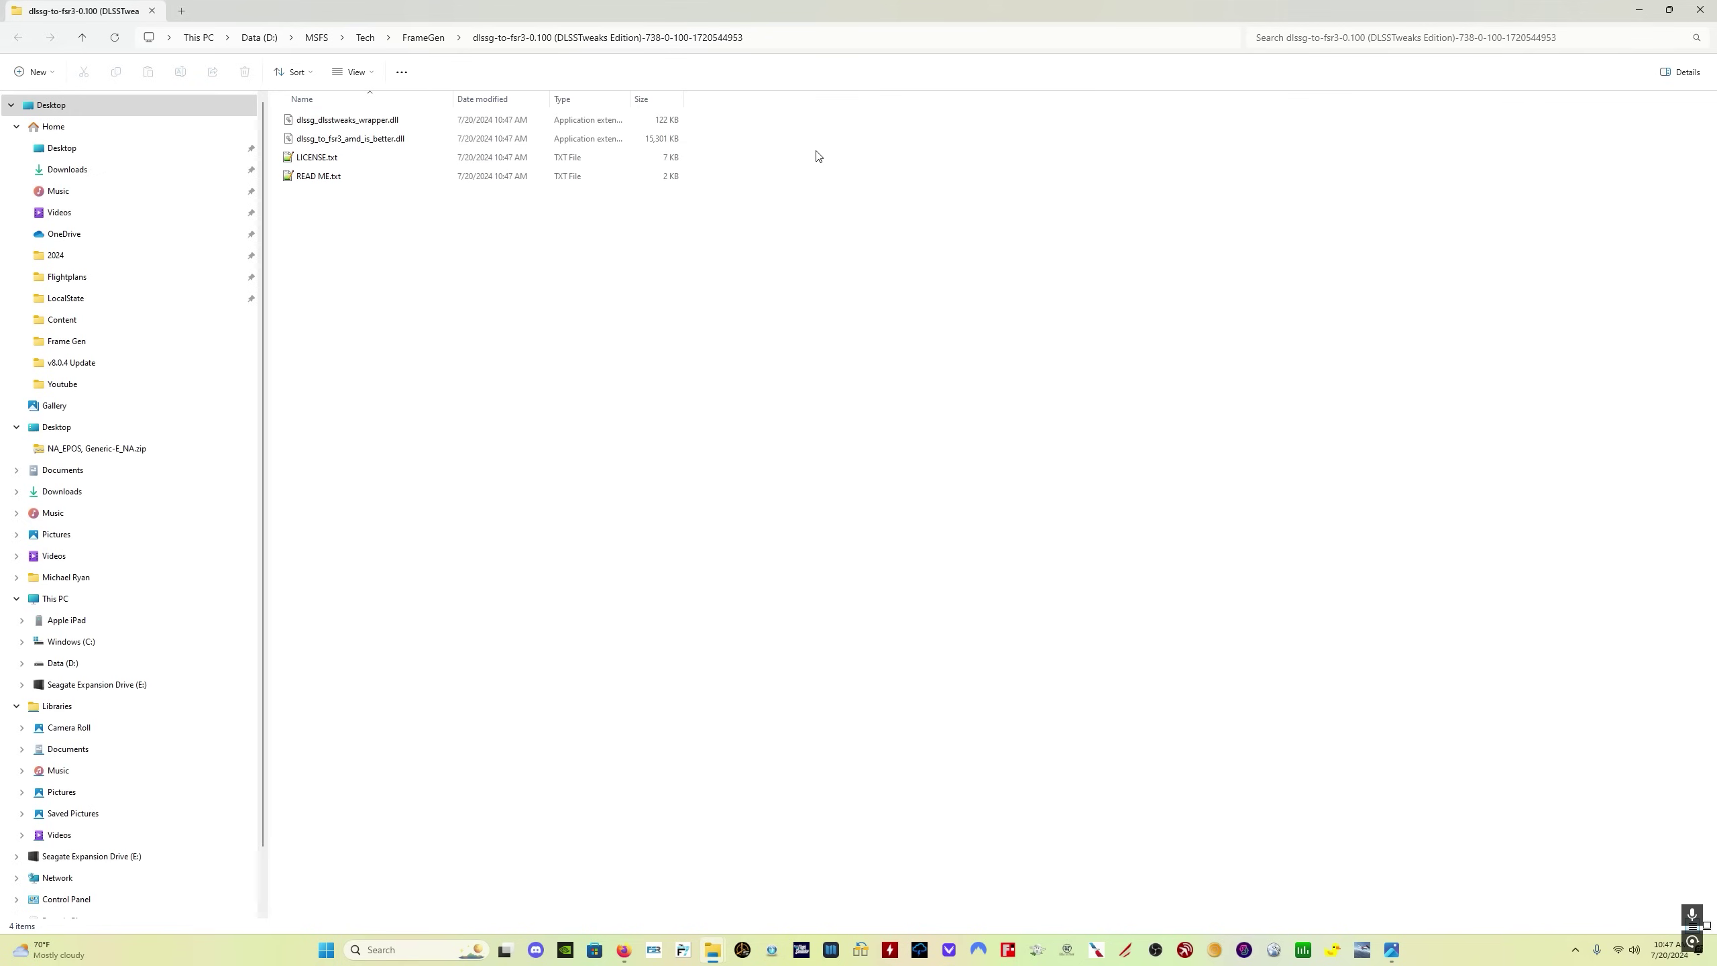
Select both extracted .dll files and restore the window to reveal the simulator's Content folder
{"action": "left_click_drag", "start_coordinate": [767, 142], "coordinate": [613, 108]}
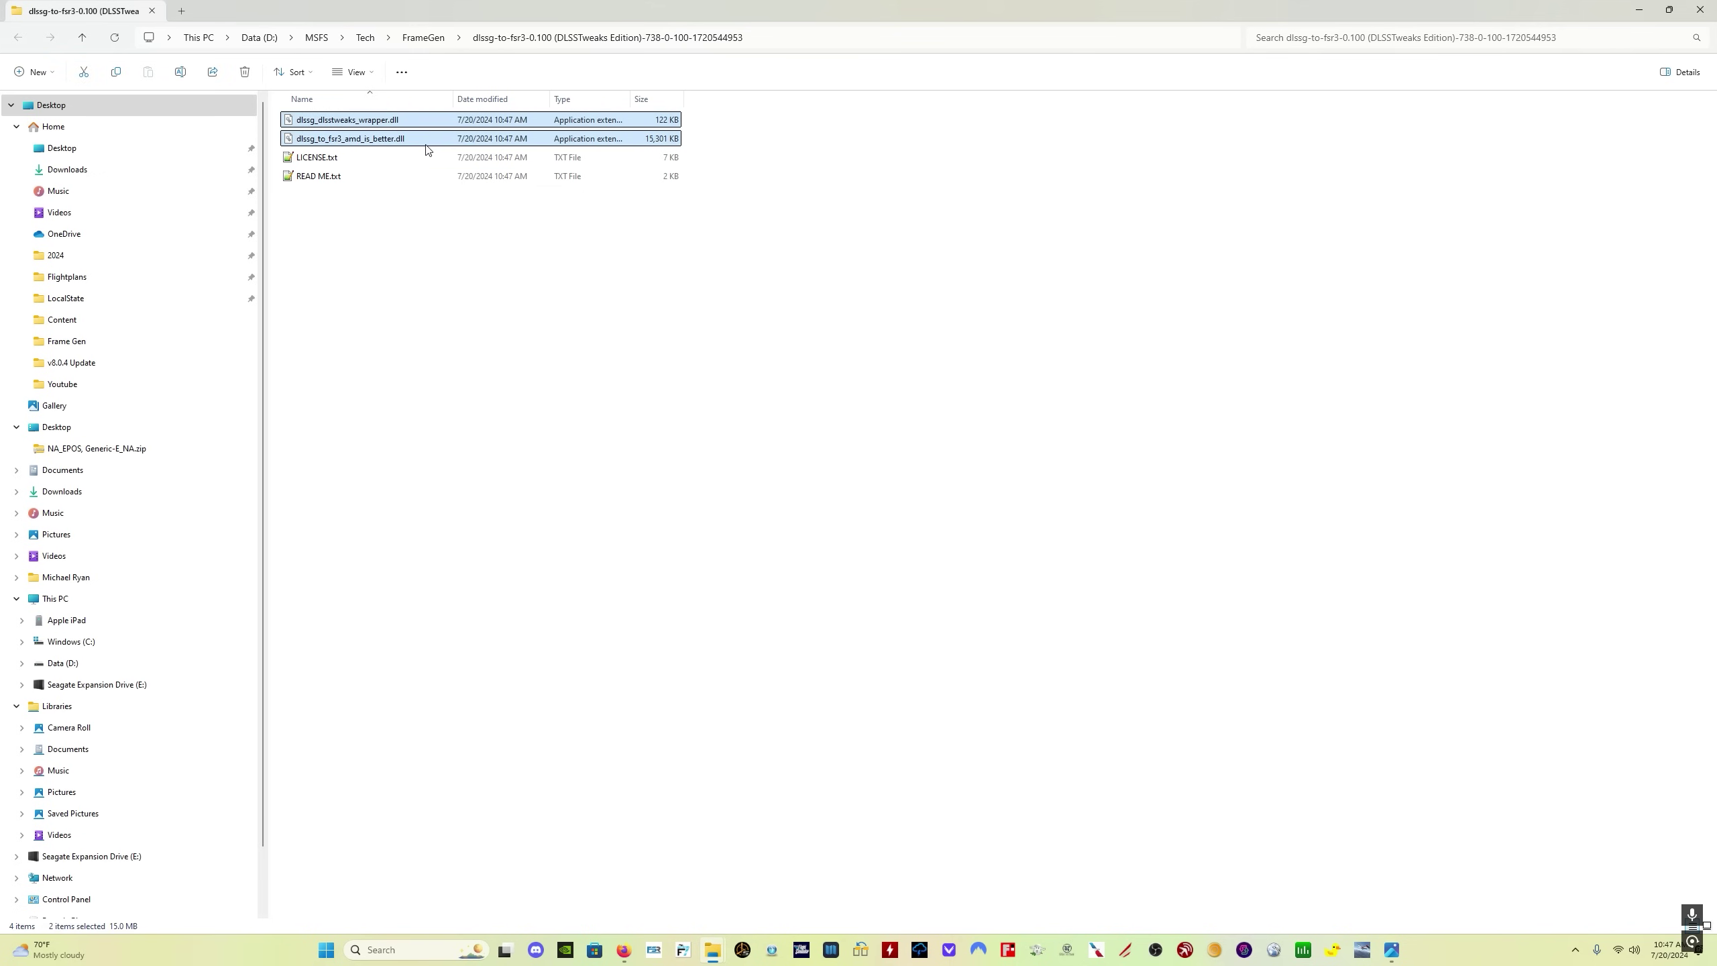
{"action": "key", "text": "super+Down"}
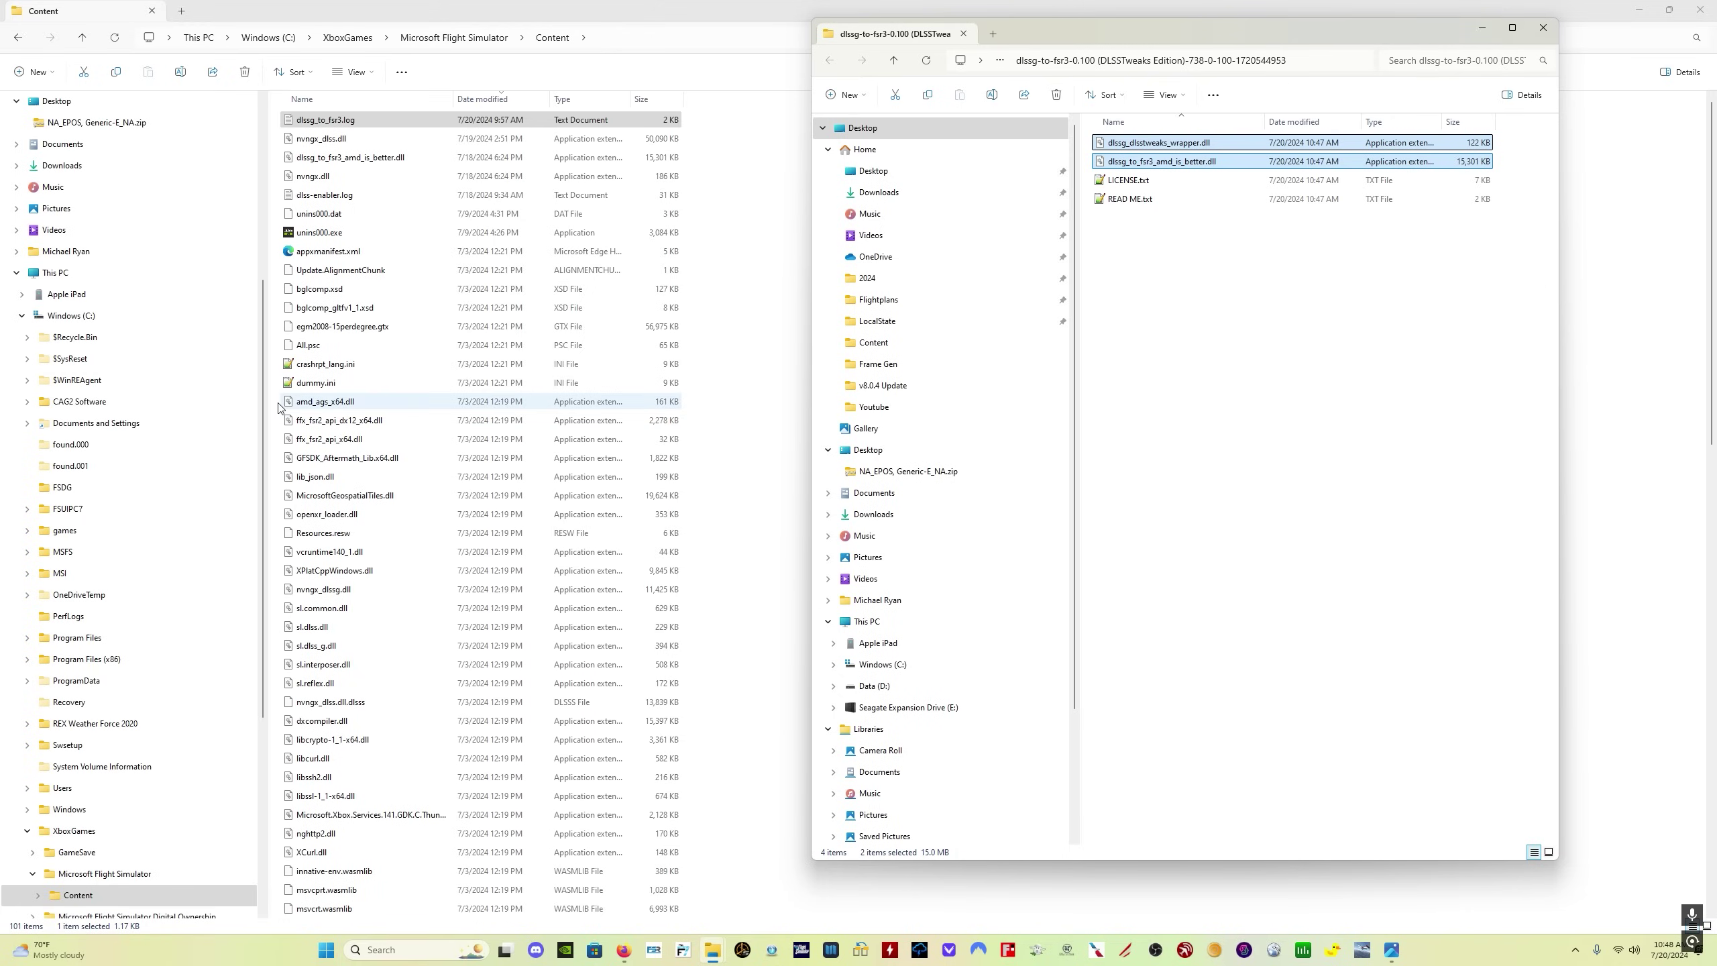
Open C:\XboxGames\Microsoft Flight Simulator\Content and return to the extracted DLLs' window beside it
{"action": "left_click", "coordinate": [93, 324]}
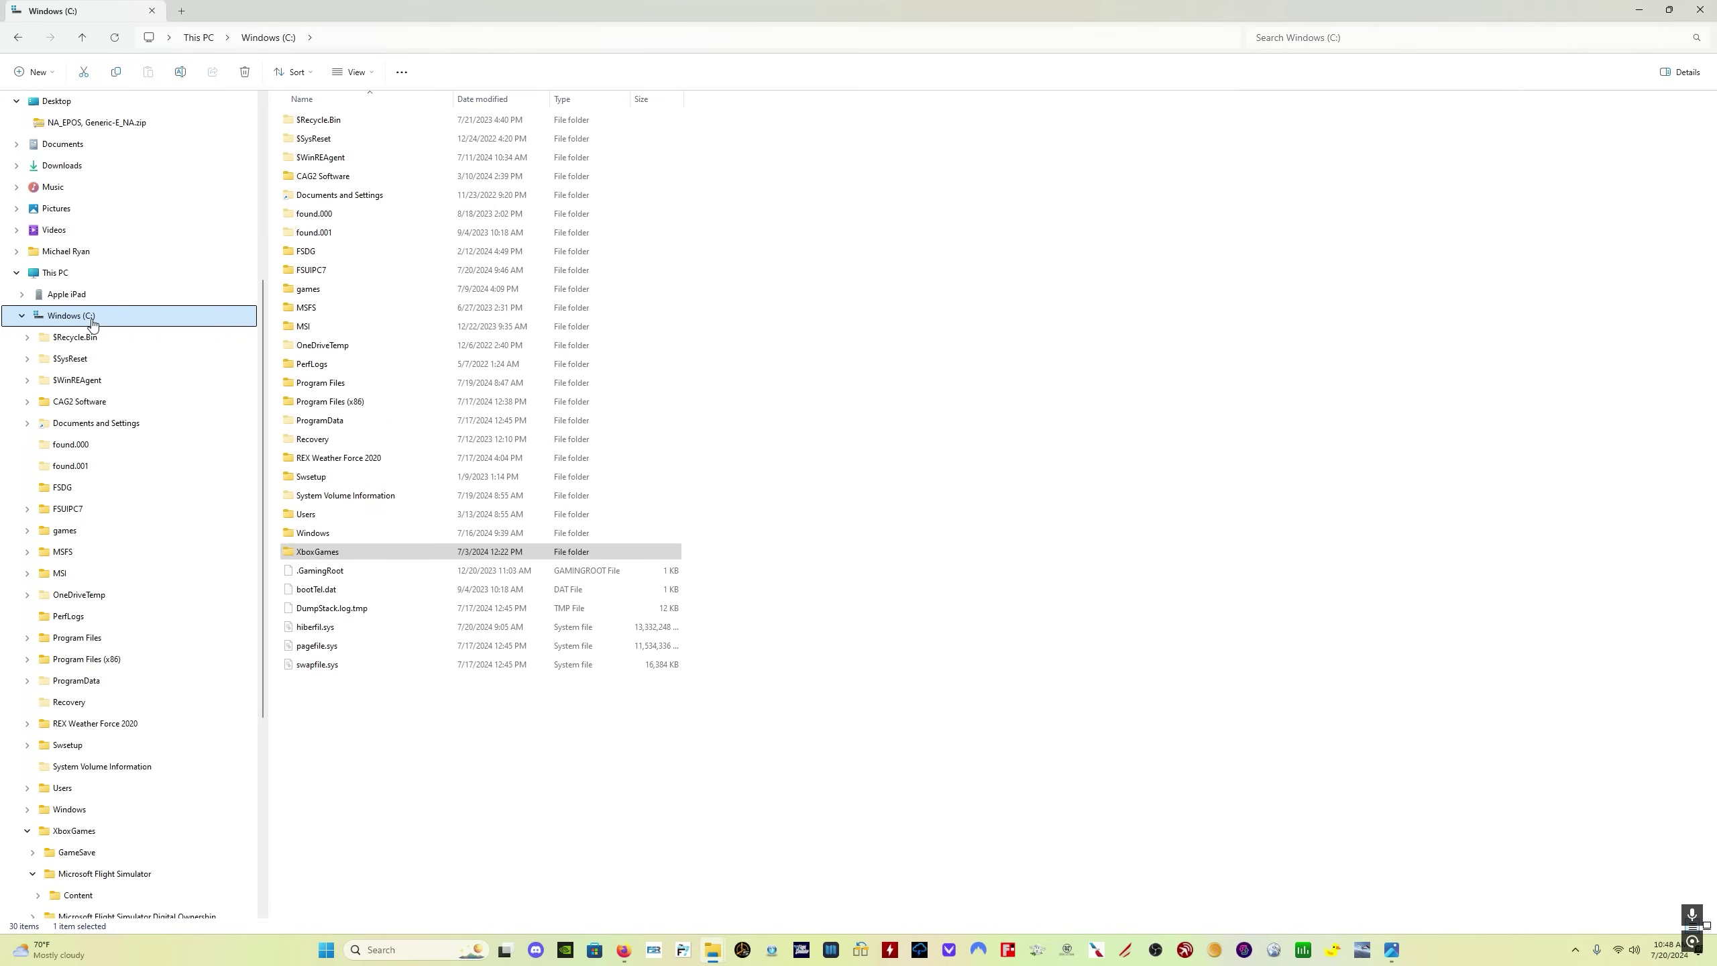
{"action": "double_click", "coordinate": [369, 551]}
{"action": "double_click", "coordinate": [338, 140]}
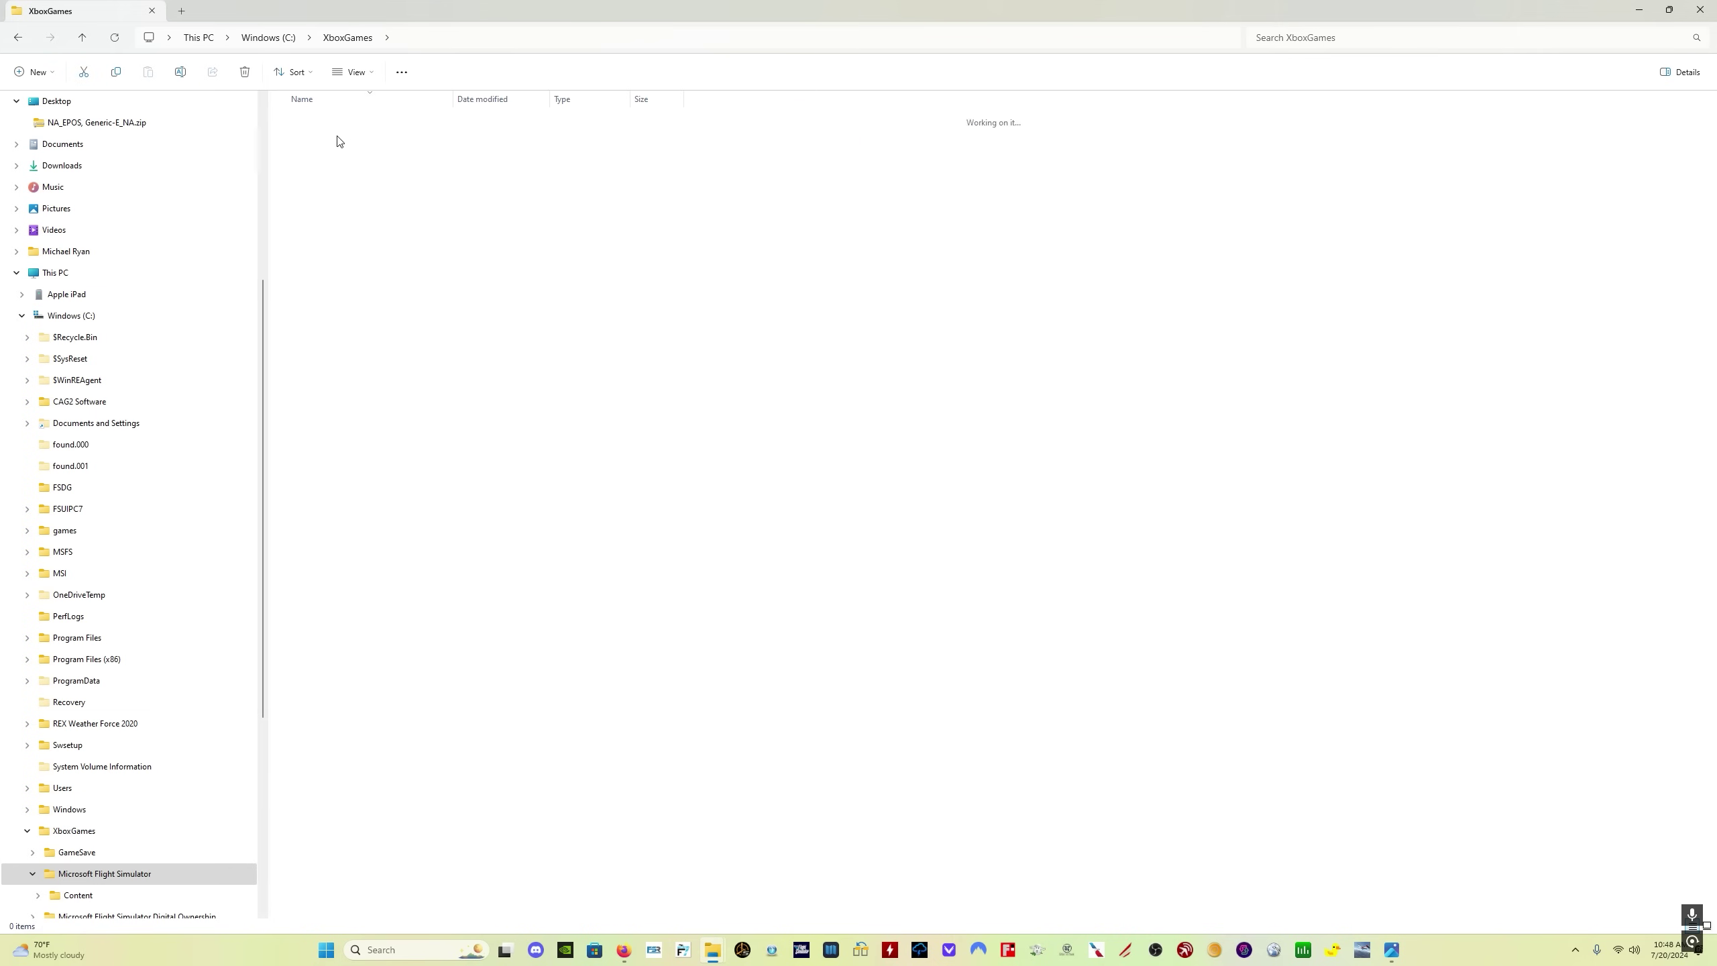
{"action": "double_click", "coordinate": [345, 232]}
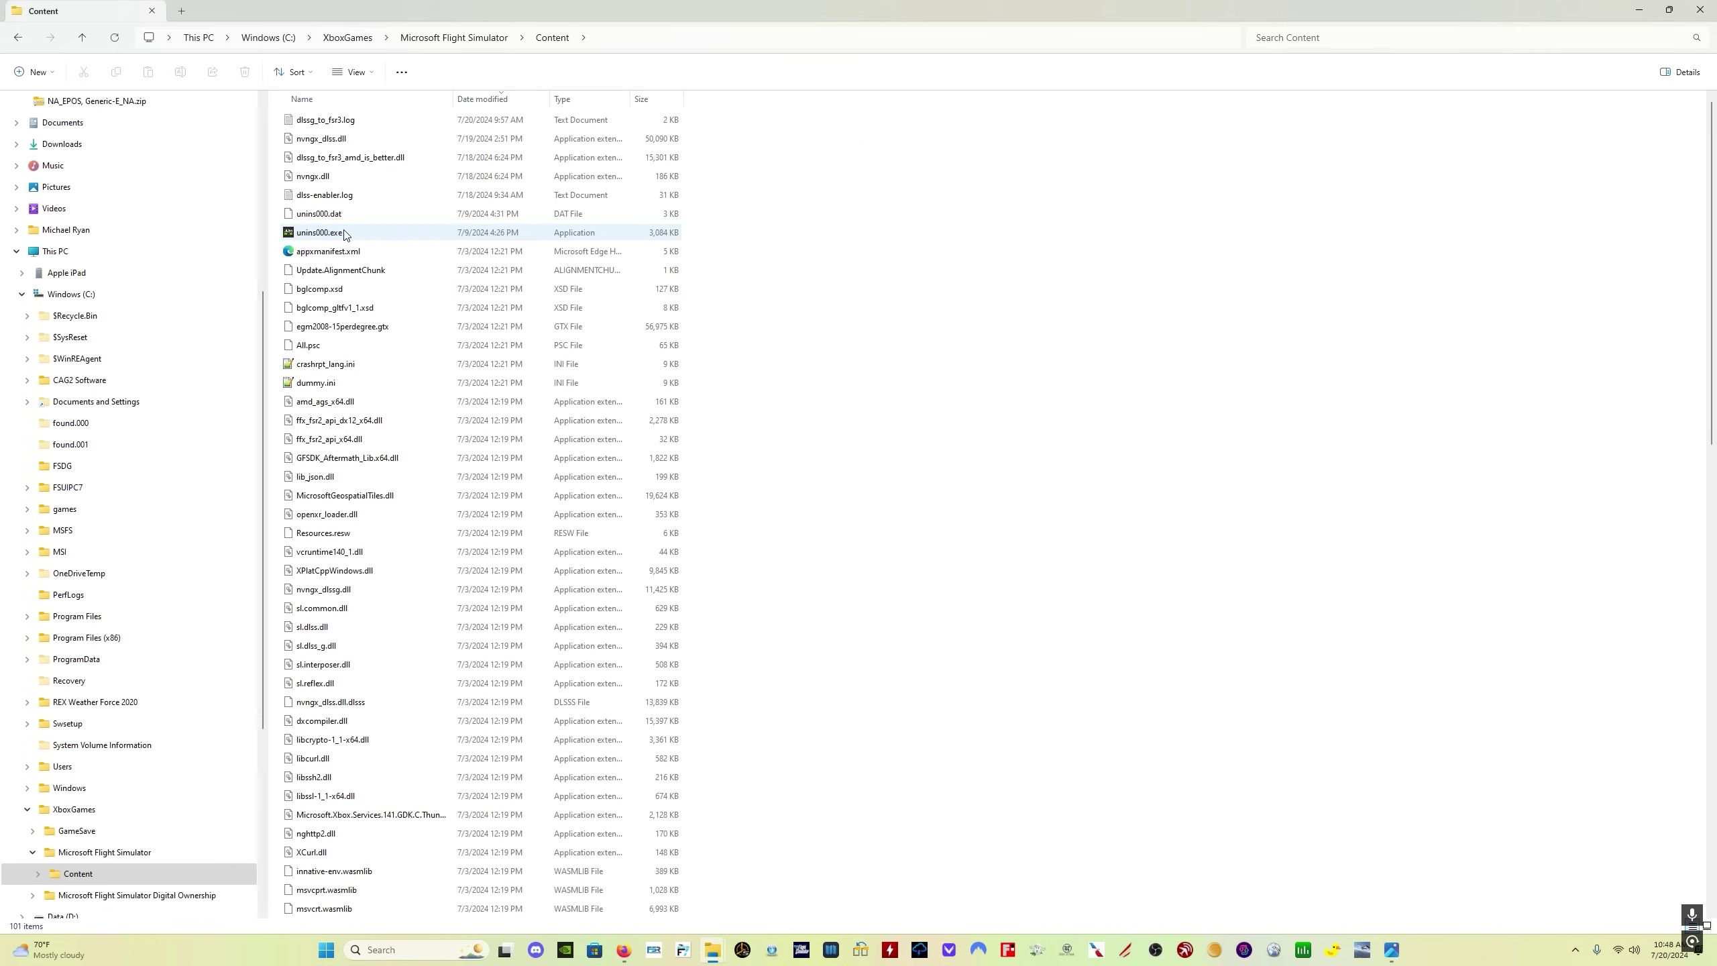
{"action": "key", "text": "alt+Tab"}
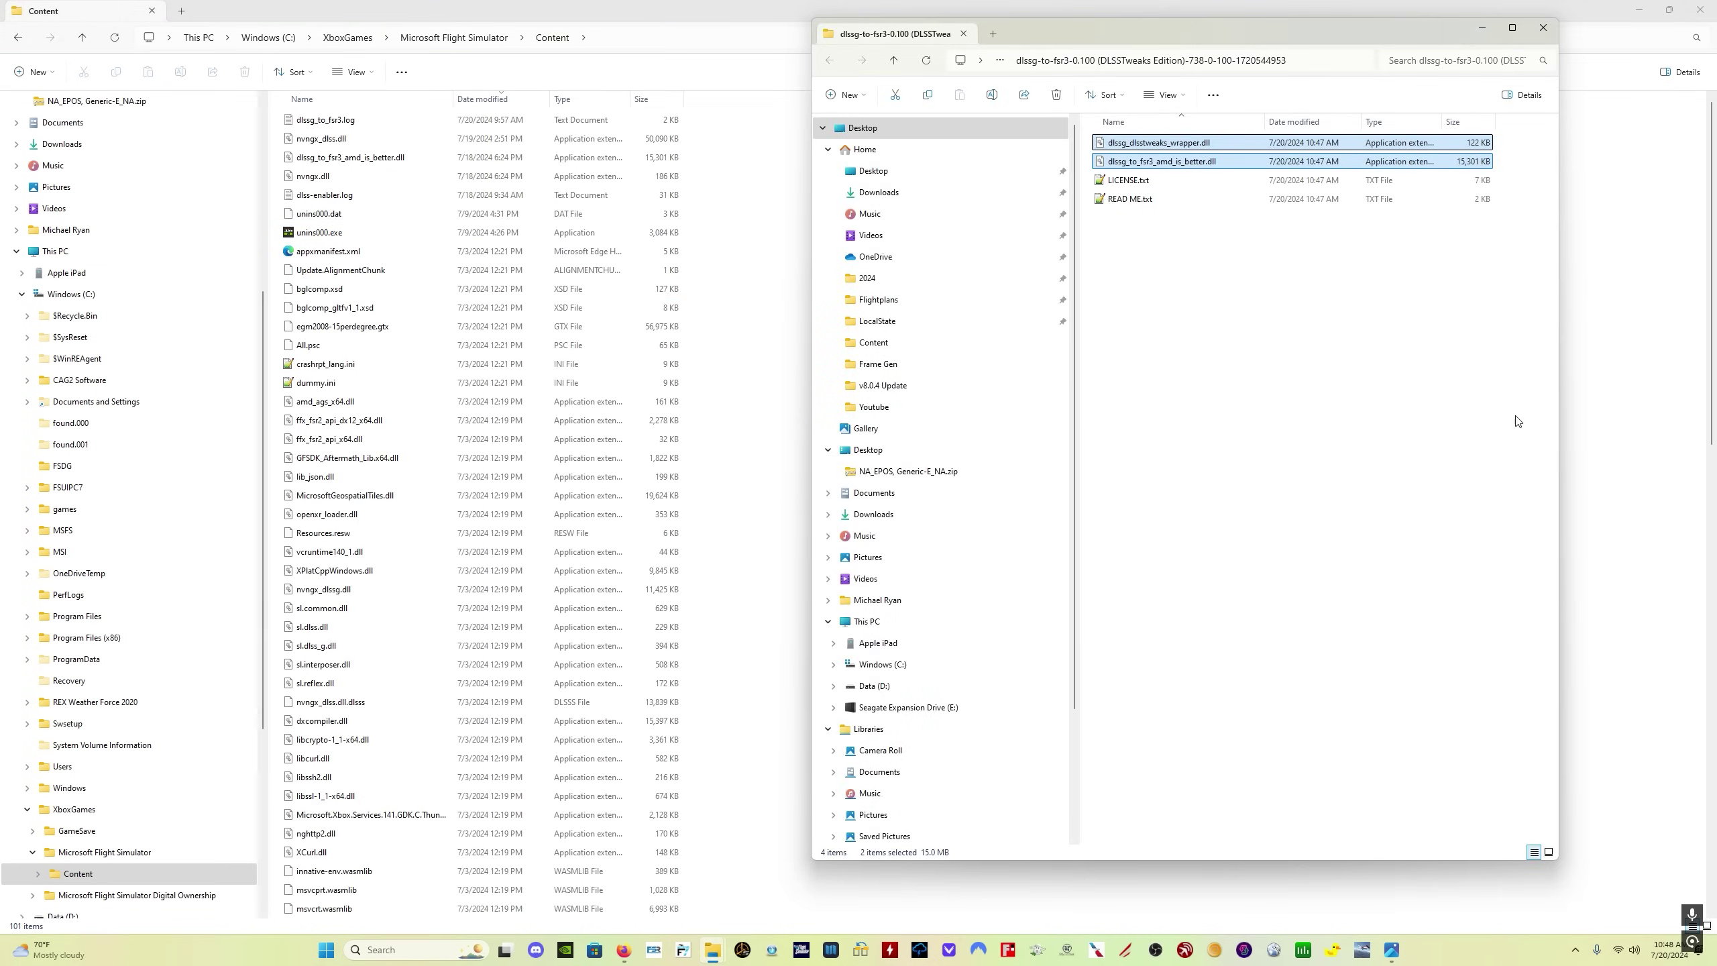